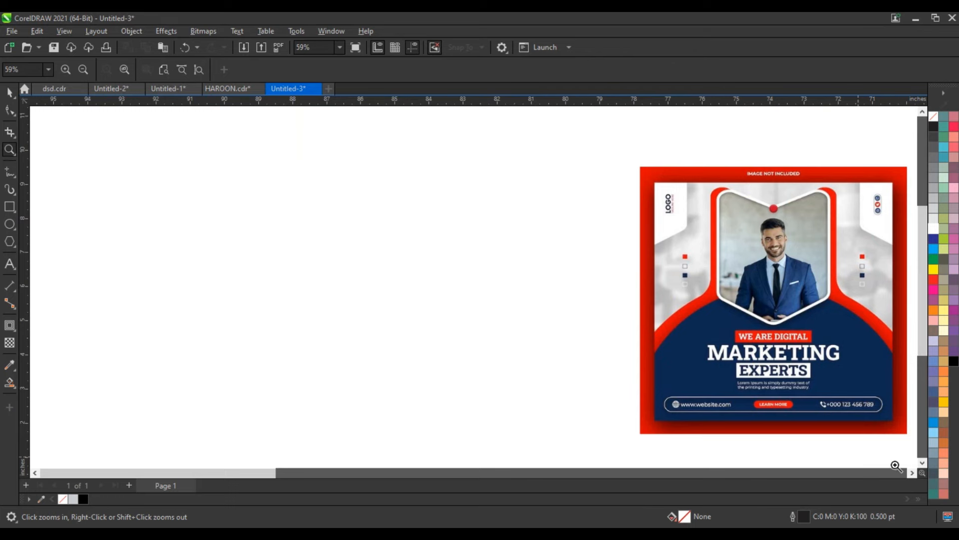
# Step: Draw a square about 9.3 inches per side in the empty space left of the reference poster
pyautogui.moveTo(230, 473); pyautogui.dragTo(201, 474)
pyautogui.click(34, 473)
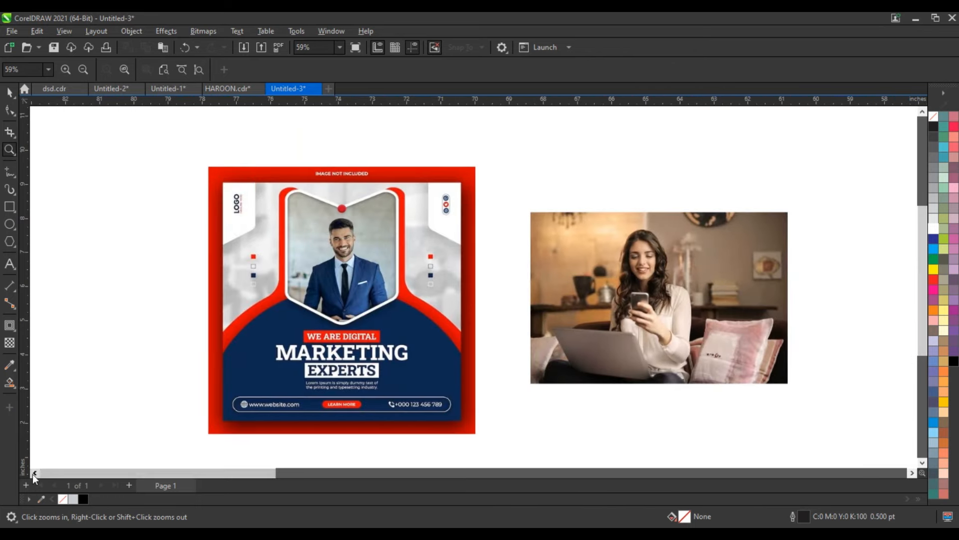
pyautogui.click(10, 207)
pyautogui.moveTo(183, 127); pyautogui.dragTo(386, 329)
pyautogui.moveTo(316, 361); pyautogui.dragTo(367, 444)
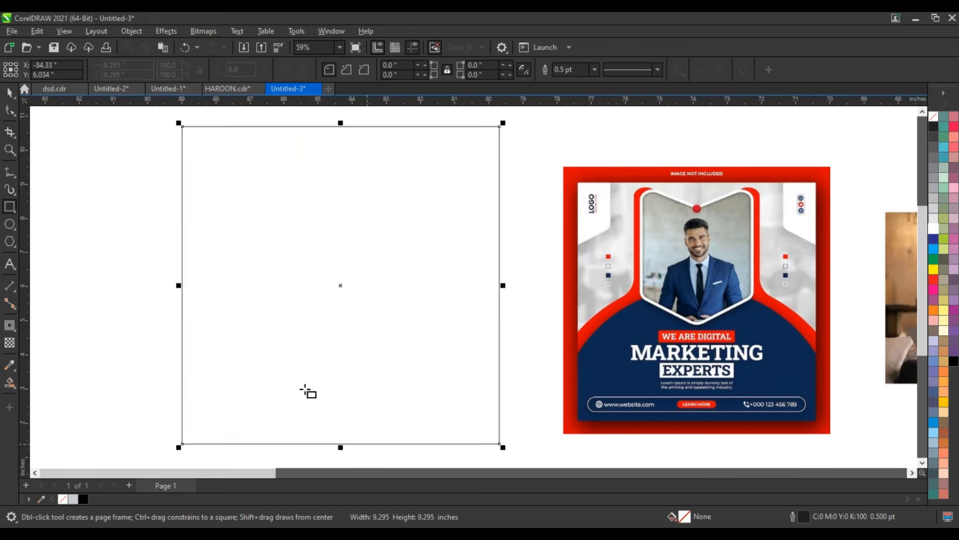
pyautogui.press('space')
pyautogui.moveTo(383, 270); pyautogui.dragTo(372, 273)
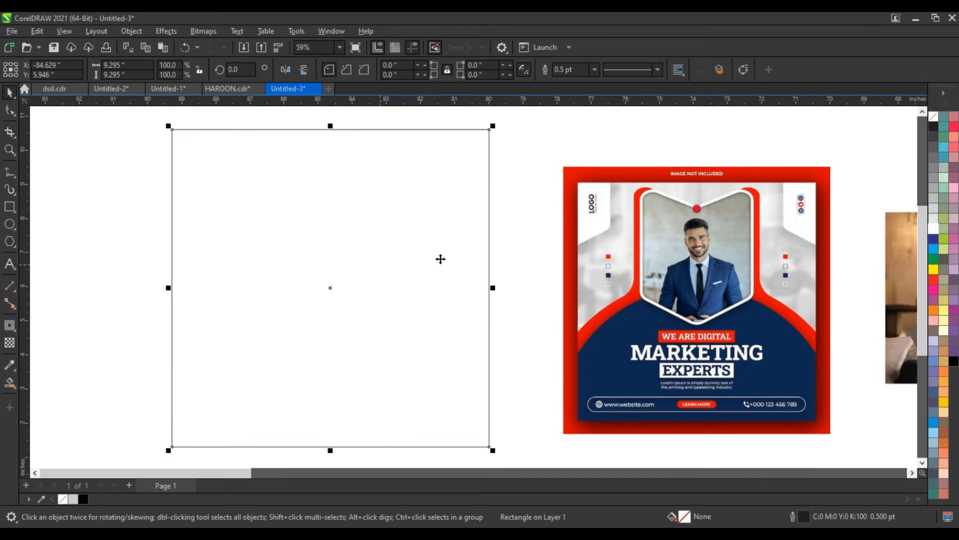
pyautogui.click(538, 248)
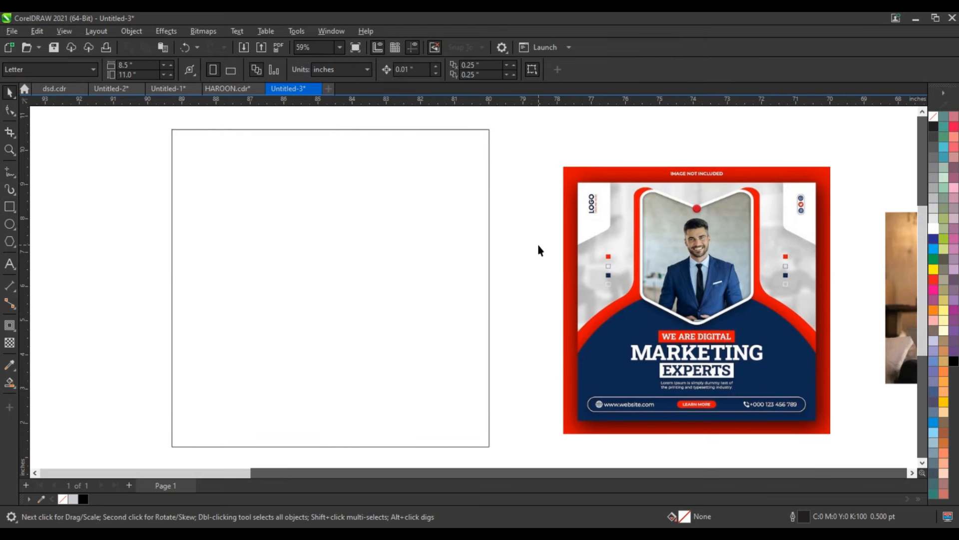
# Step: Draw a six-sided polygon about 5.3 by 4.6 inches inside the square and rotate it so a corner points up
pyautogui.click(10, 242)
pyautogui.moveTo(304, 274); pyautogui.dragTo(346, 354)
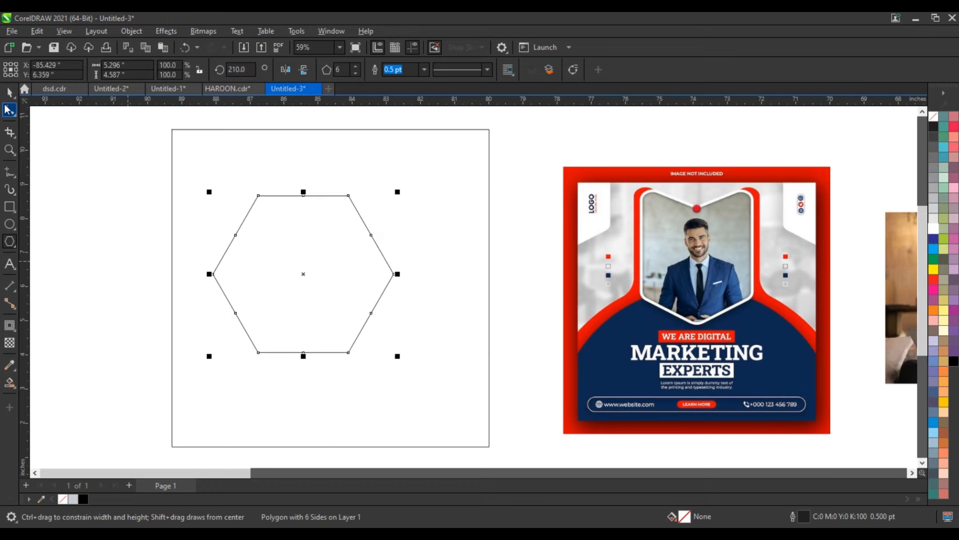
pyautogui.press('space')
pyautogui.click(325, 245)
pyautogui.moveTo(401, 193); pyautogui.dragTo(359, 338)
pyautogui.click(295, 313)
pyautogui.click(295, 308)
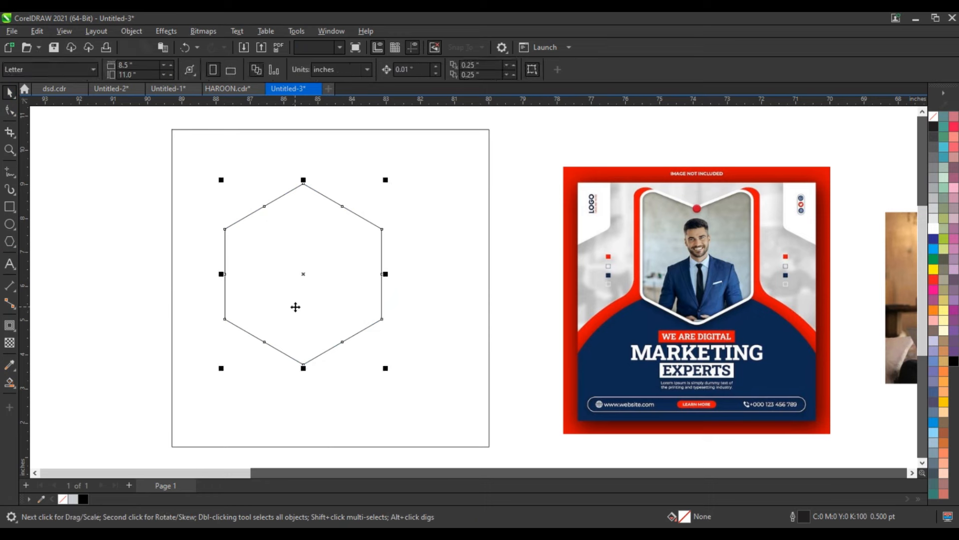
# Step: Convert the hexagon to curves and elongate it vertically by moving its upper nodes upward
pyautogui.hotkey('ctrl', 'q')
pyautogui.click(10, 111)
pyautogui.moveTo(176, 178); pyautogui.dragTo(385, 203)
pyautogui.click(10, 91)
pyautogui.moveTo(339, 243); pyautogui.dragTo(338, 298)
# Step: Cut a V-shaped notch into the elongated hexagon's top by trimming it with a copy shifted upward, and delete the copy
pyautogui.moveTo(329, 379); pyautogui.dragTo(332, 229)
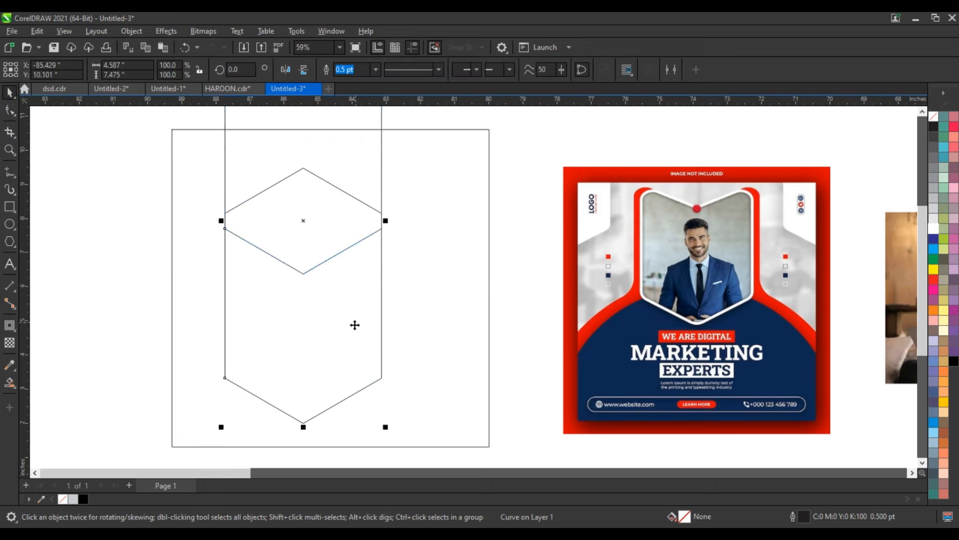
pyautogui.keyDown('shift'); pyautogui.click(384, 117); pyautogui.keyUp('shift')
pyautogui.click(374, 69)
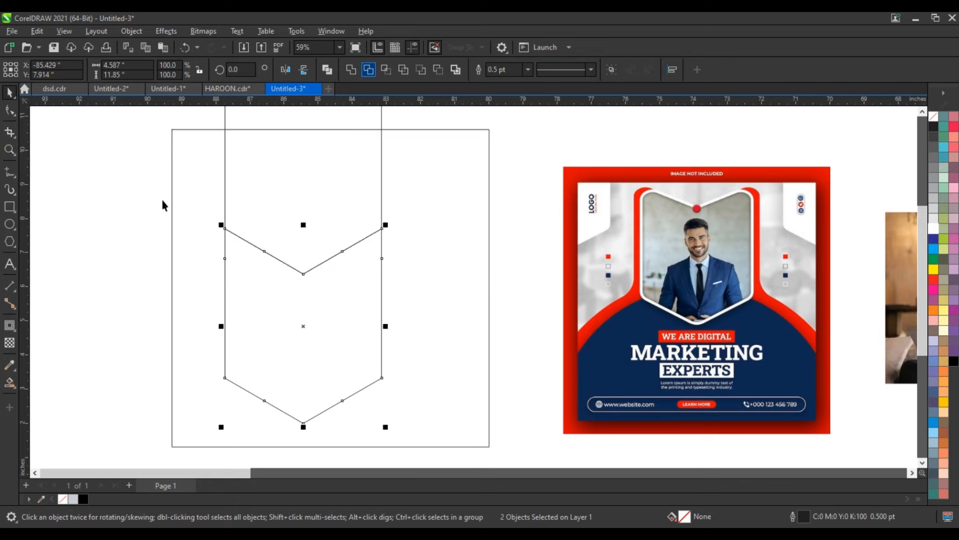
pyautogui.click(162, 200)
pyautogui.click(346, 195)
pyautogui.press('Delete')
# Step: Center the notched shape horizontally on the square and move it up near the square's top edge
pyautogui.click(342, 264)
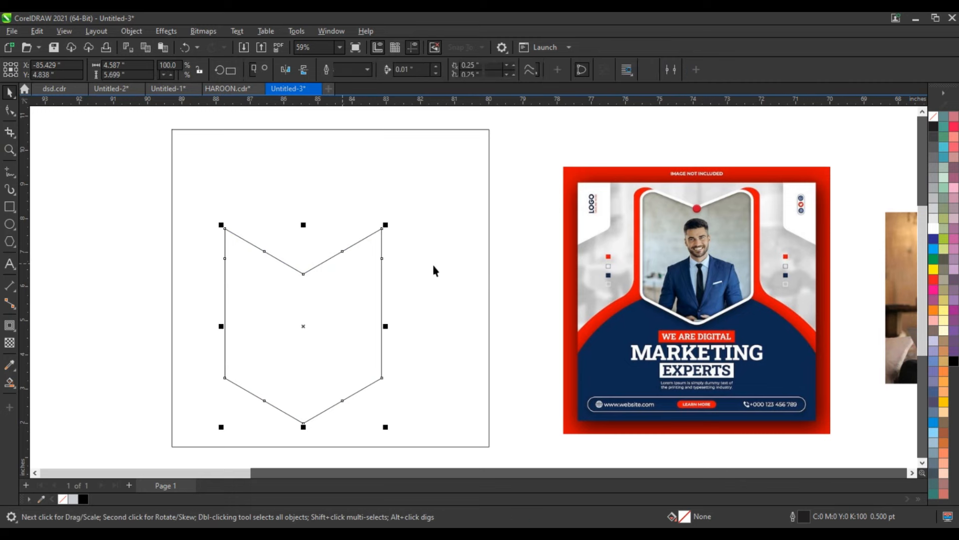
pyautogui.keyDown('shift'); pyautogui.click(433, 266); pyautogui.keyUp('shift')
pyautogui.press('c')
pyautogui.click(364, 307)
pyautogui.moveTo(365, 306); pyautogui.dragTo(363, 240)
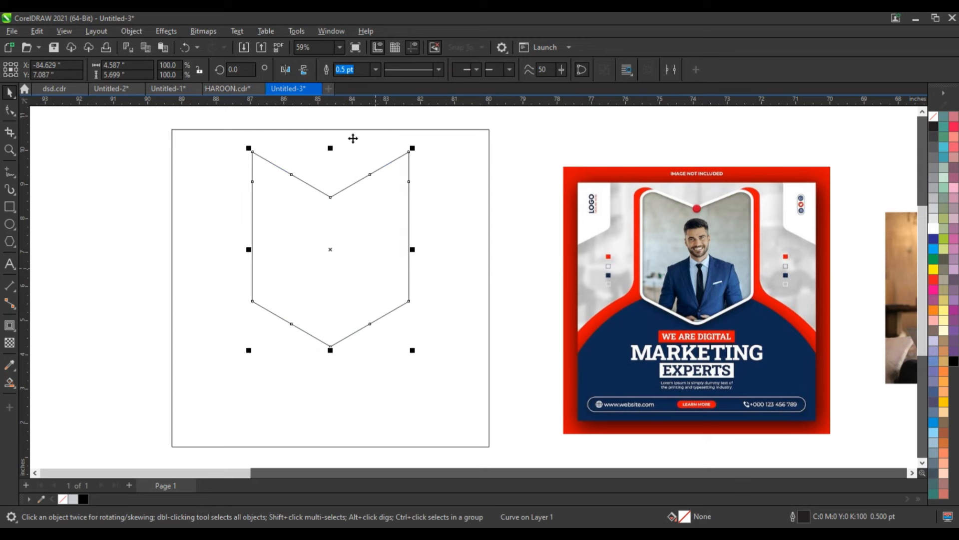
# Step: Round all corners of the notched shape with a 0.35-inch fillet
pyautogui.click(322, 32)
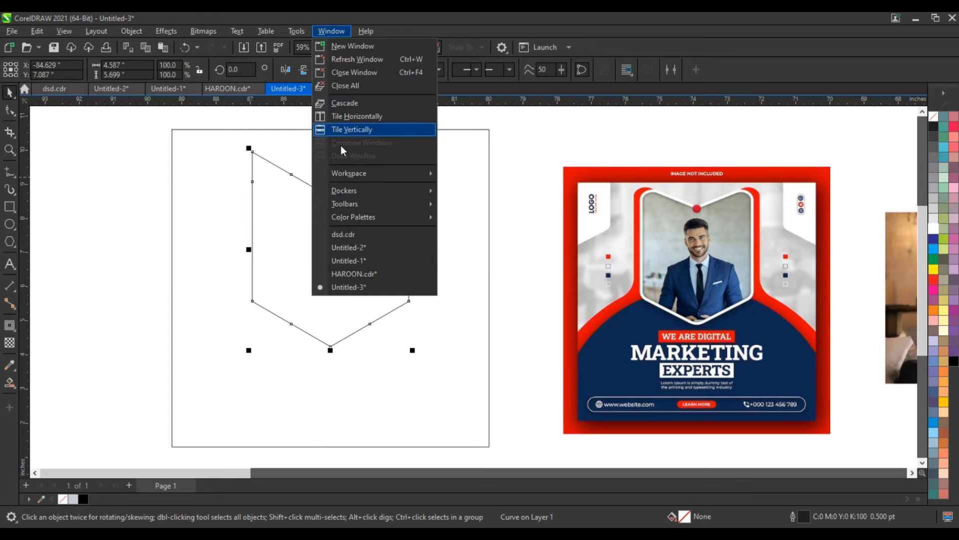
pyautogui.moveTo(346, 191)
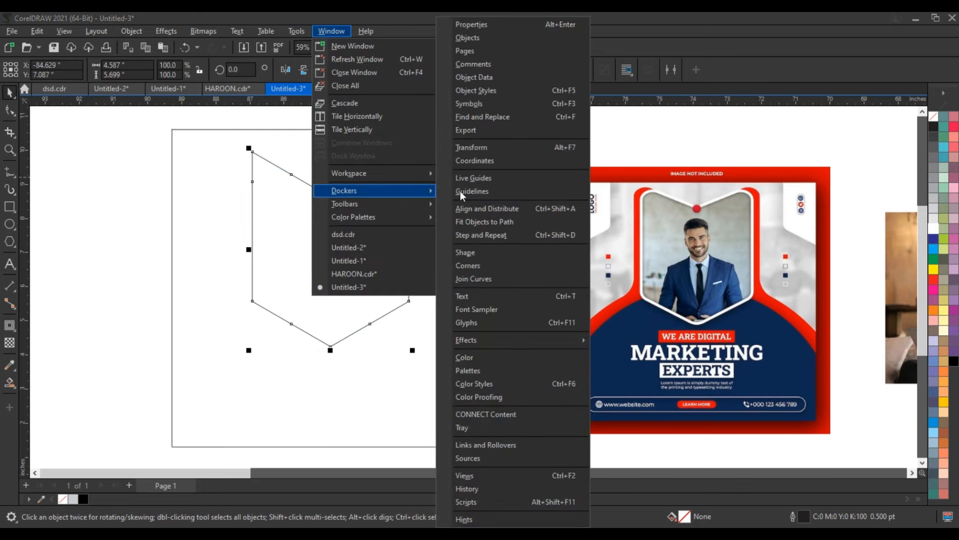
pyautogui.click(471, 264)
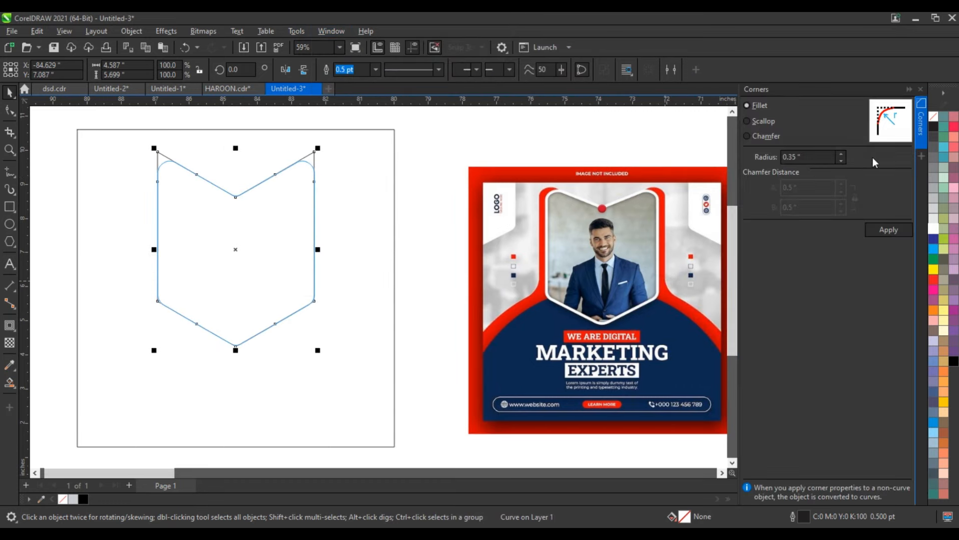
pyautogui.click(842, 161)
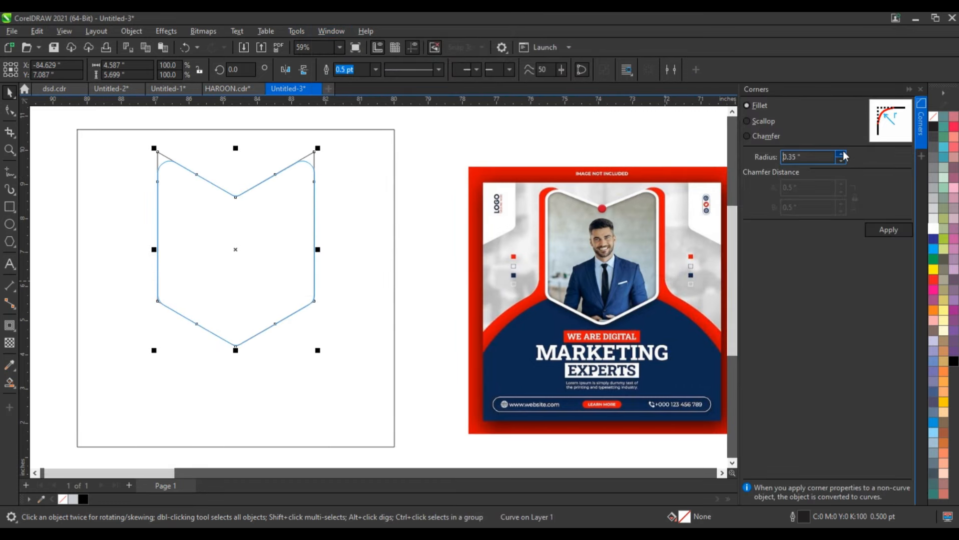
pyautogui.click(889, 229)
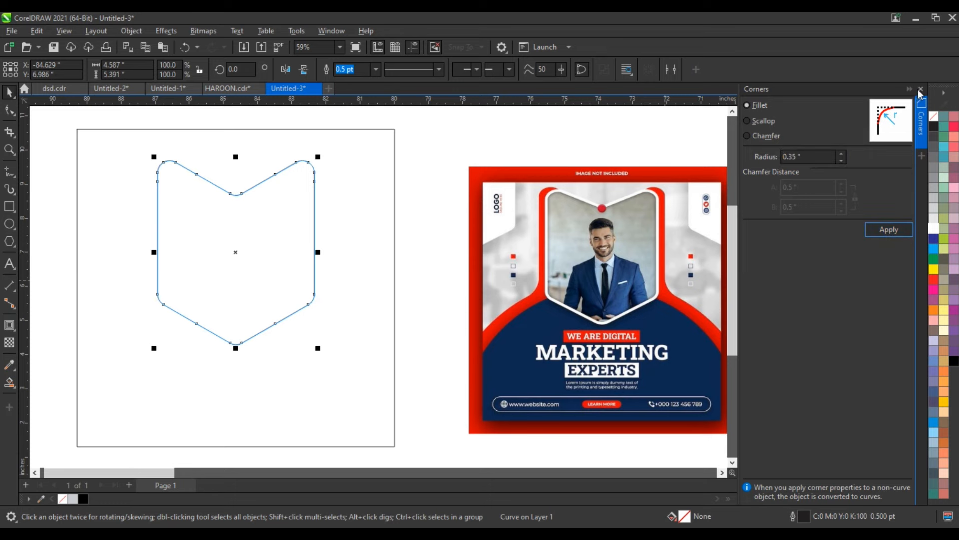
pyautogui.click(921, 90)
pyautogui.click(441, 347)
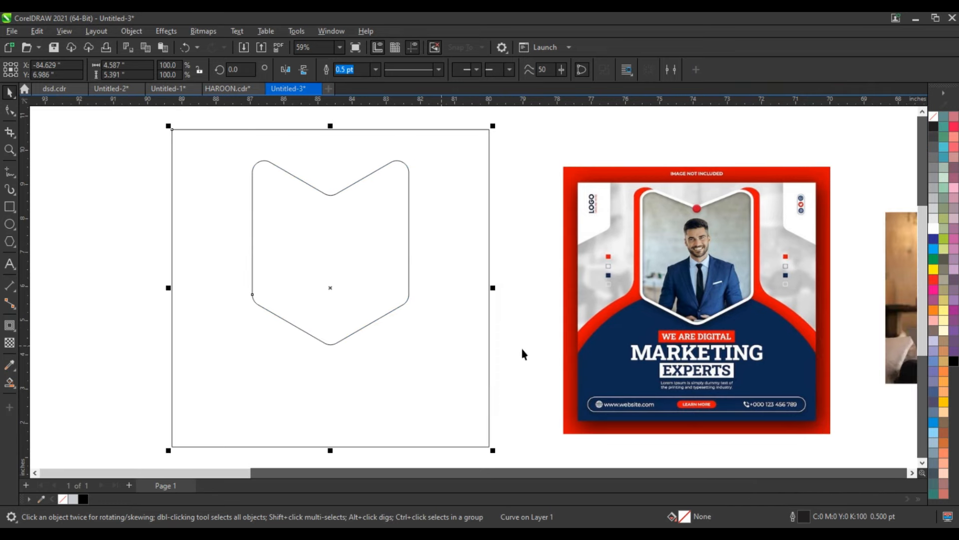
pyautogui.click(538, 350)
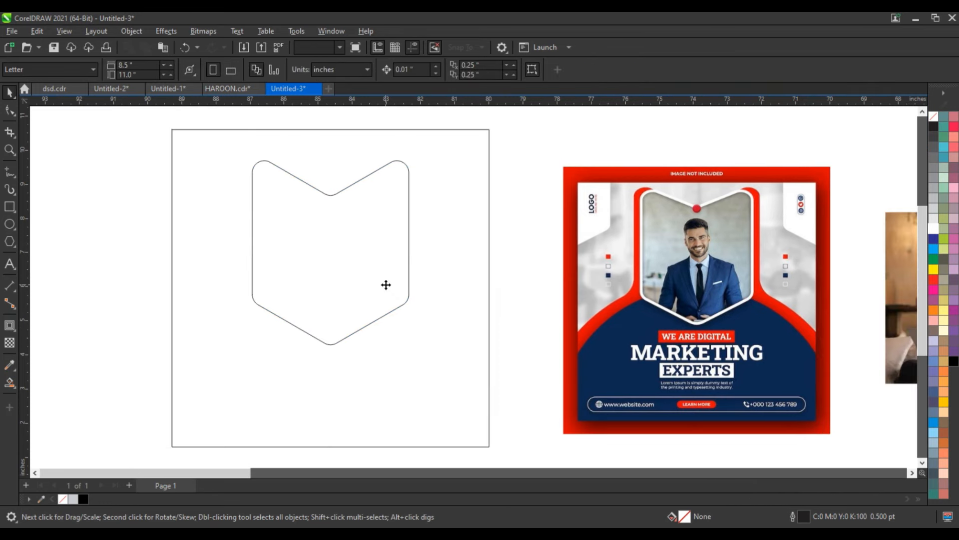
# Step: Add a one-step outside contour of about 0.21 inches to the notched shape and break the contour apart
pyautogui.click(408, 289)
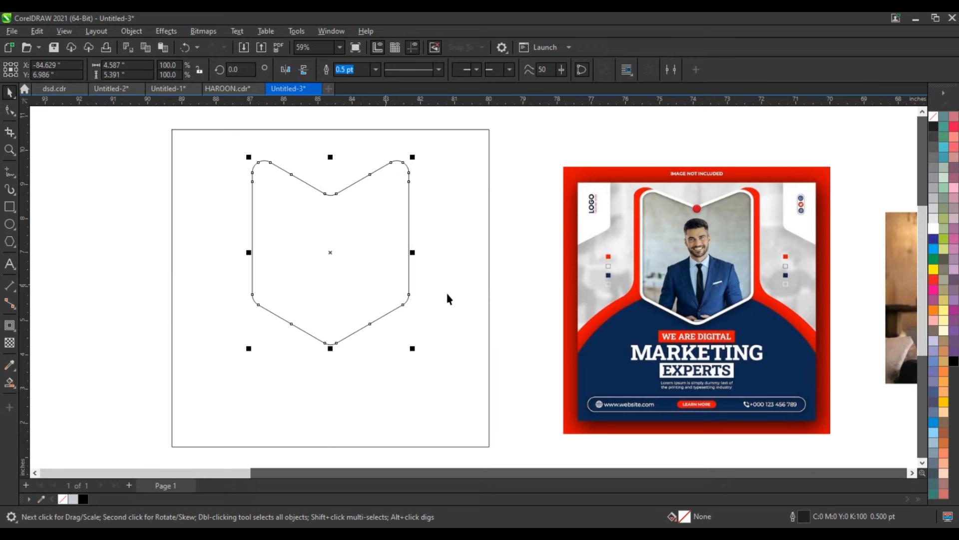
pyautogui.click(12, 328)
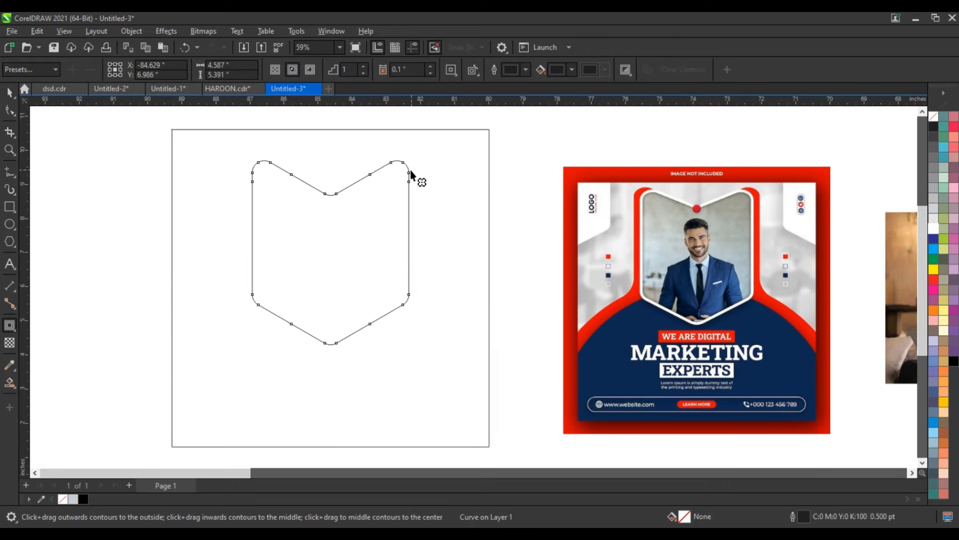
pyautogui.moveTo(413, 172); pyautogui.dragTo(418, 171)
pyautogui.click(10, 92)
pyautogui.click(131, 31)
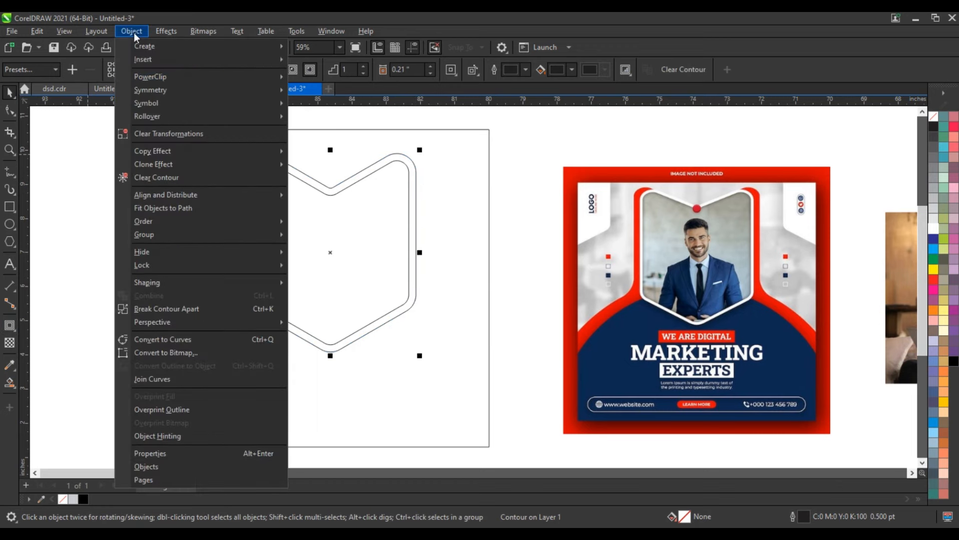
pyautogui.click(143, 310)
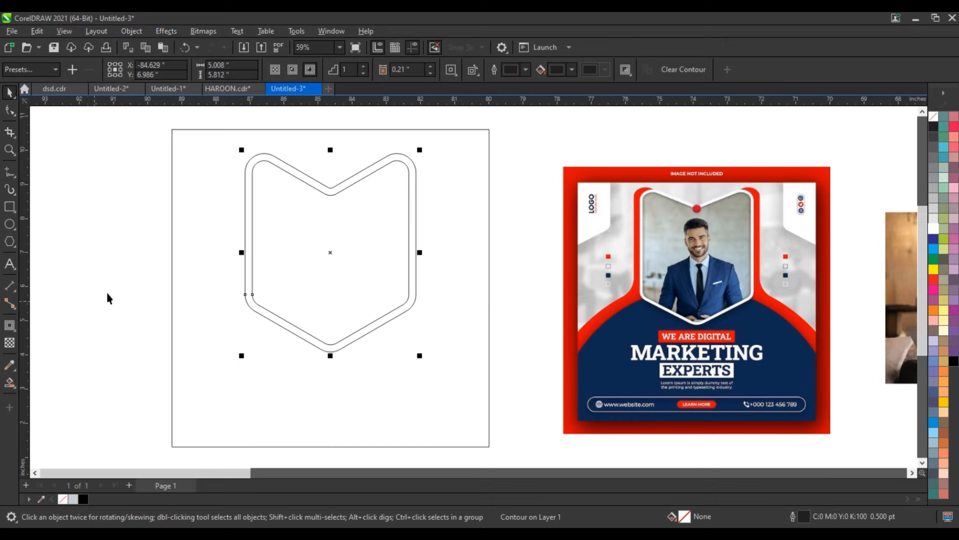
pyautogui.click(107, 298)
# Step: Draw a circle about 11 inches across, centered horizontally on the square, with its top arc crossing the notched frame's lower part
pyautogui.click(10, 223)
pyautogui.moveTo(118, 233); pyautogui.dragTo(210, 423)
pyautogui.click(10, 92)
pyautogui.scroll(-1, 137, 149)
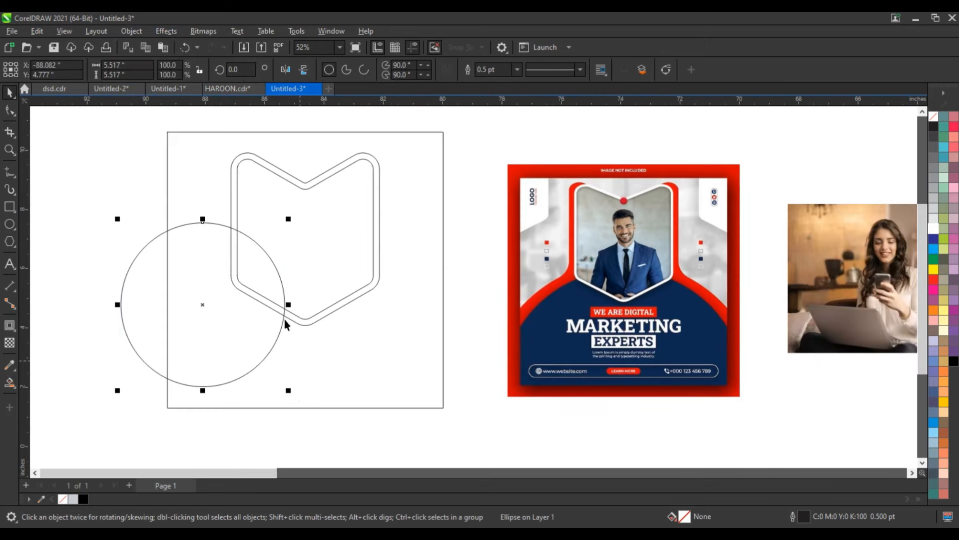
pyautogui.scroll(-1, 286, 325)
pyautogui.moveTo(289, 375); pyautogui.dragTo(344, 444)
pyautogui.scroll(-1, 346, 381)
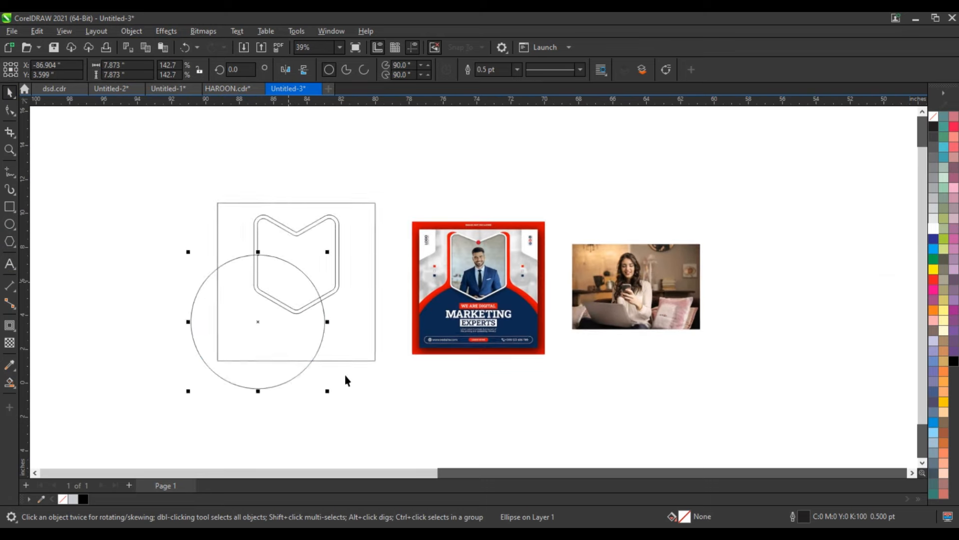
pyautogui.moveTo(327, 392); pyautogui.dragTo(402, 310)
pyautogui.moveTo(293, 336); pyautogui.dragTo(311, 352)
# Step: Create a slightly smaller concentric copy of the large circle inside it
pyautogui.moveTo(146, 172); pyautogui.dragTo(587, 445)
pyautogui.hotkey('shift', 'F2')
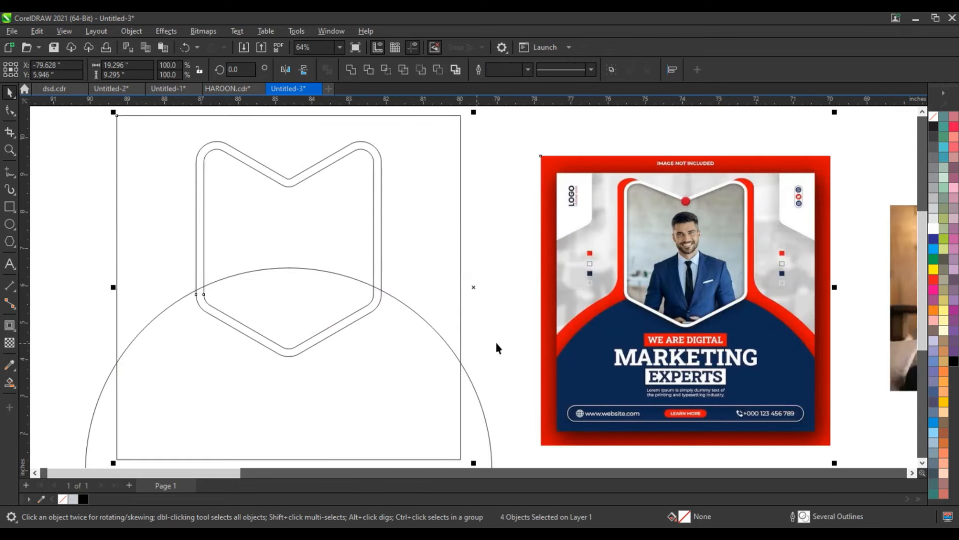
pyautogui.click(481, 380)
pyautogui.click(473, 390)
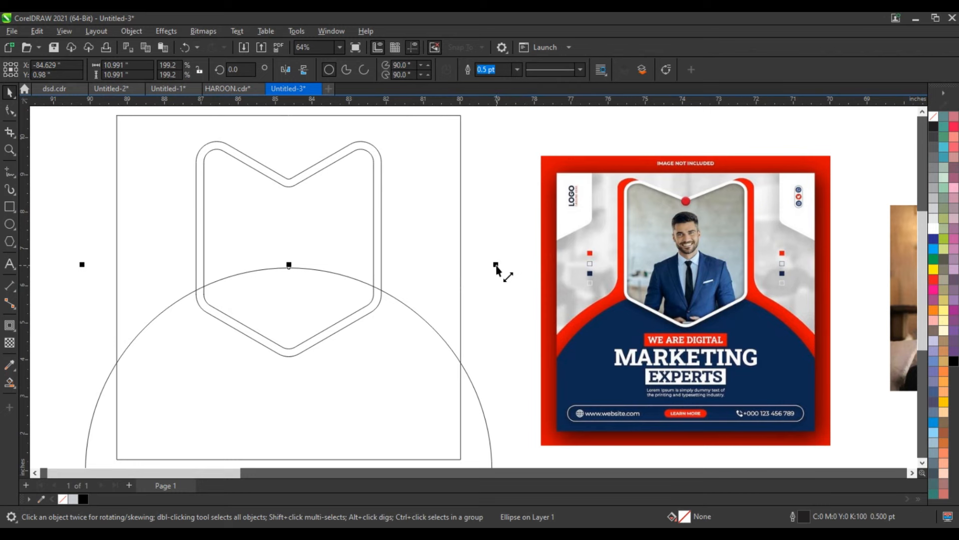
pyautogui.moveTo(496, 266); pyautogui.dragTo(494, 280)
pyautogui.click(507, 314)
# Step: Make a circle copy scaled down to about 0.64 inches and place it against the outside of the frame's right edge
pyautogui.click(416, 313)
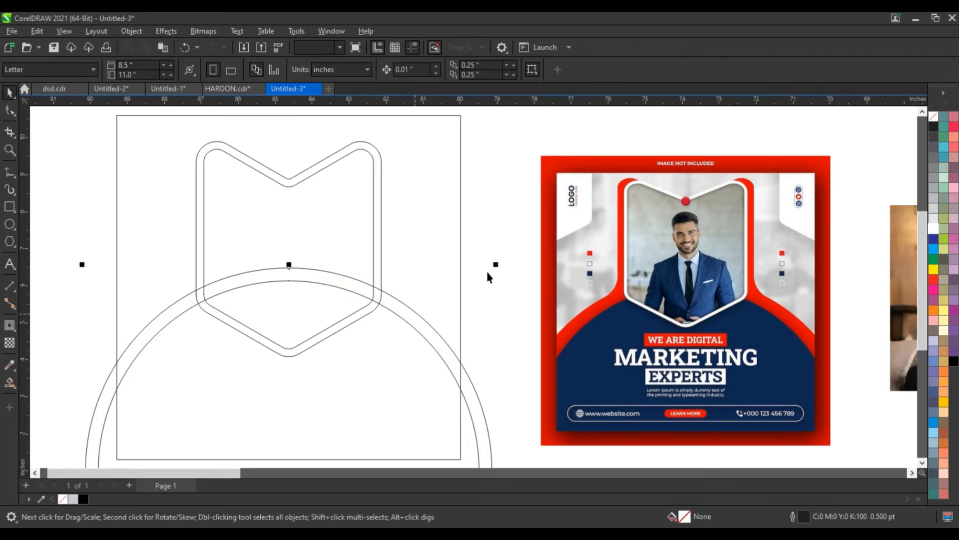
pyautogui.moveTo(488, 278); pyautogui.dragTo(359, 269)
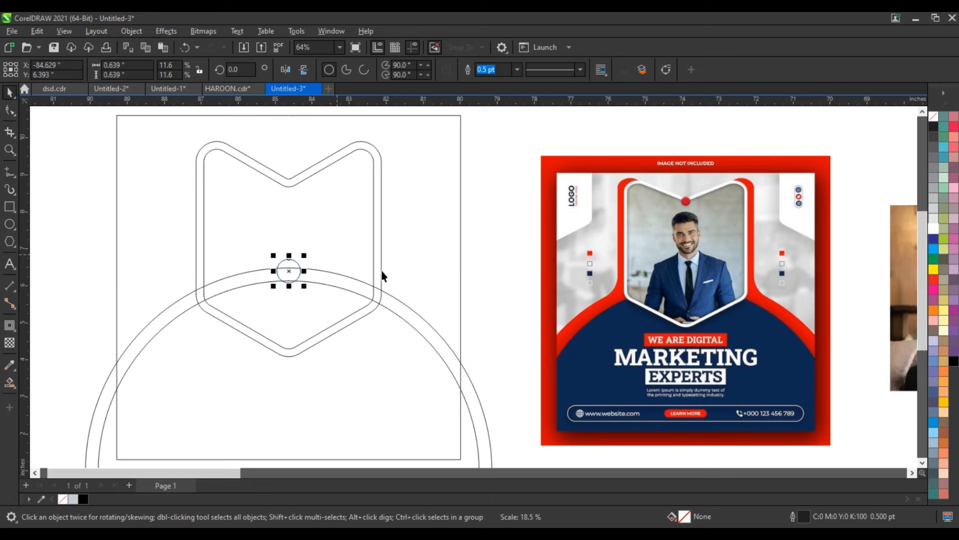
pyautogui.keyDown('shift'); pyautogui.click(382, 275); pyautogui.keyUp('shift')
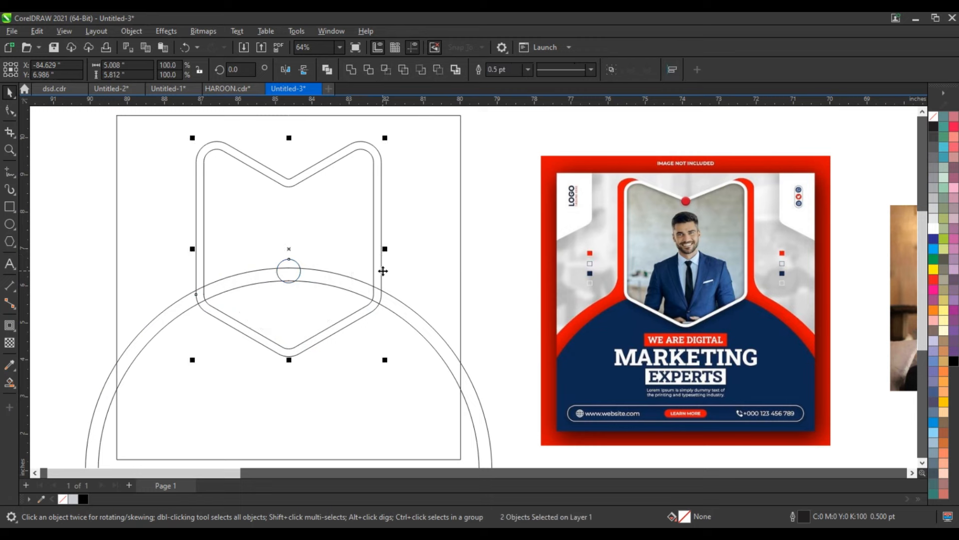
pyautogui.press('r')
pyautogui.click(524, 289)
pyautogui.click(356, 272)
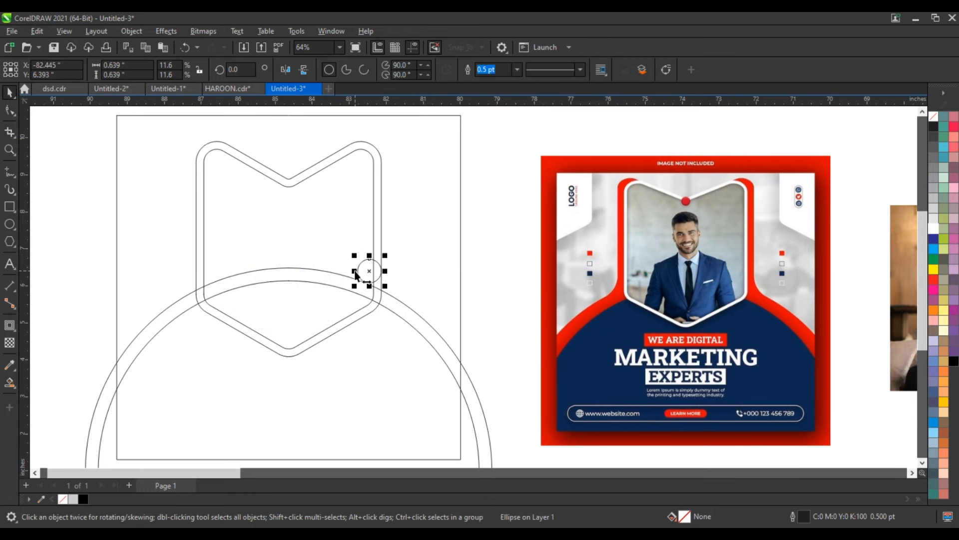
pyautogui.moveTo(356, 274); pyautogui.dragTo(395, 280)
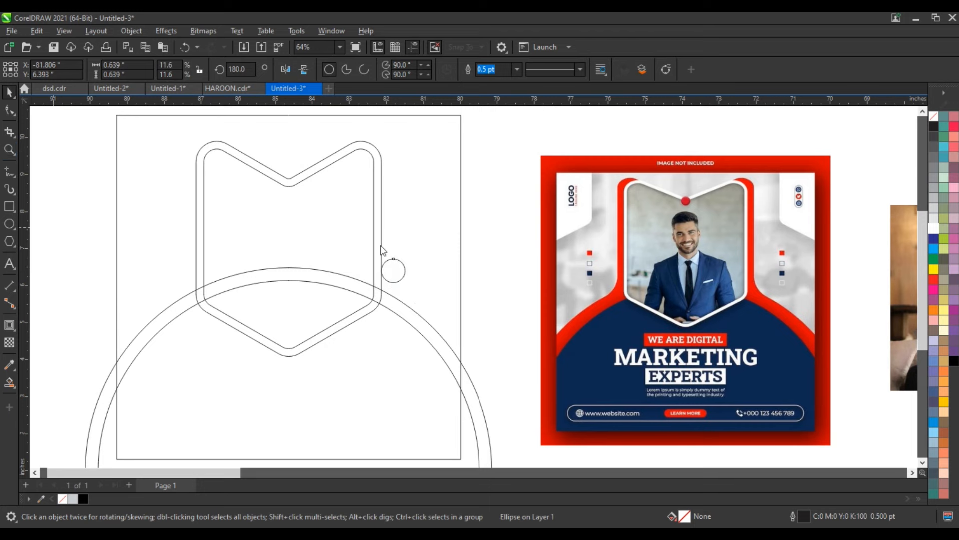
# Step: Enlarge the small circle to about 1.06 inches so it touches both the frame's right edge and the outer arc
pyautogui.press('z')
pyautogui.moveTo(336, 215); pyautogui.dragTo(465, 339)
pyautogui.press('space')
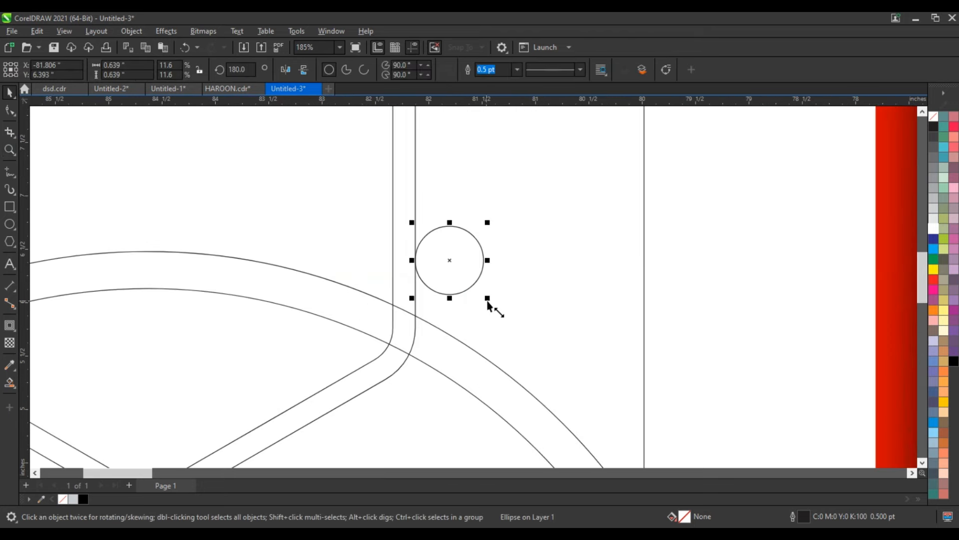
pyautogui.moveTo(488, 298); pyautogui.dragTo(535, 349)
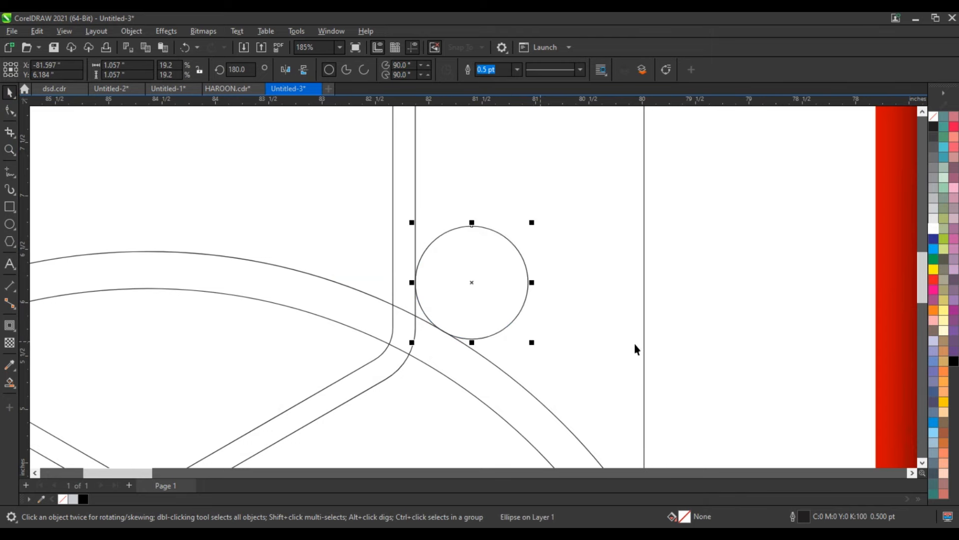
# Step: Place a copy of the small circle against the outside of the frame's left edge and combine both small circles into one object
pyautogui.scroll(-2, 645, 345)
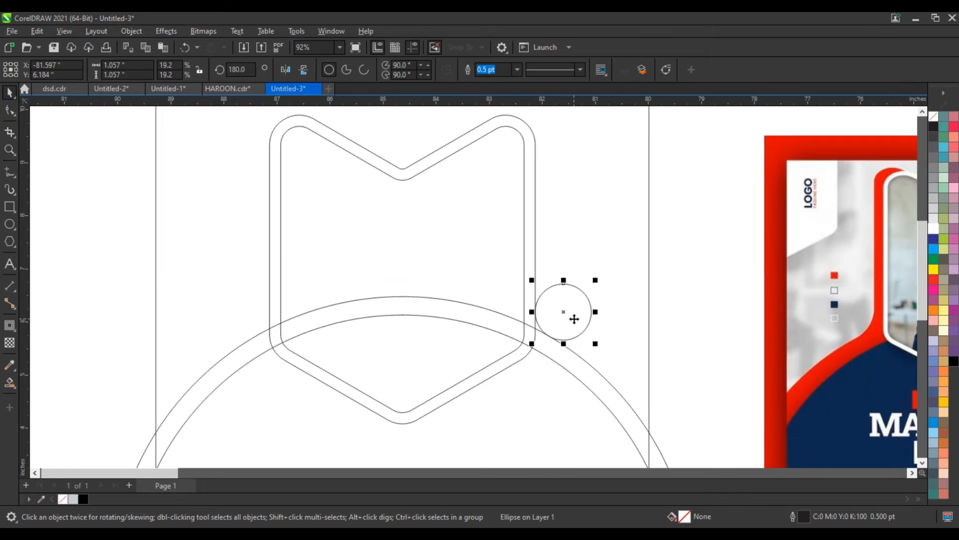
pyautogui.moveTo(264, 300); pyautogui.dragTo(251, 304)
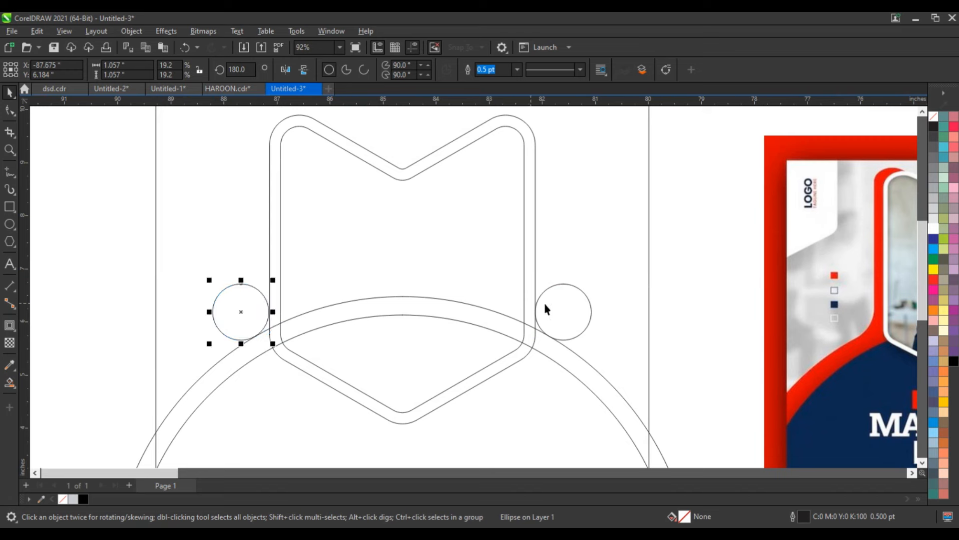
pyautogui.keyDown('shift'); pyautogui.click(544, 301); pyautogui.keyUp('shift')
pyautogui.click(327, 70)
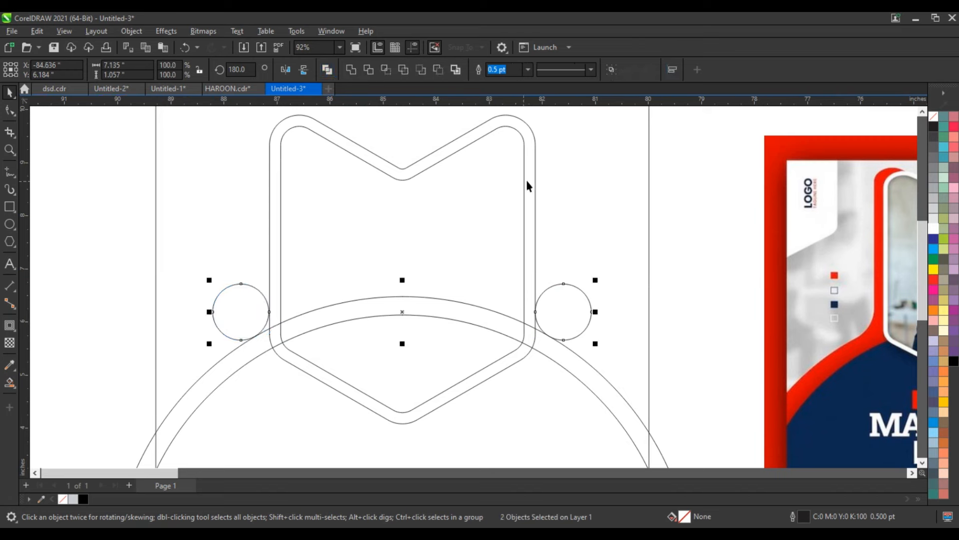
pyautogui.click(73, 260)
# Step: Use Smart Fill to create shapes from the frame's band, the corner gaps beside the small circles and the arc bands on both sides
pyautogui.click(15, 383)
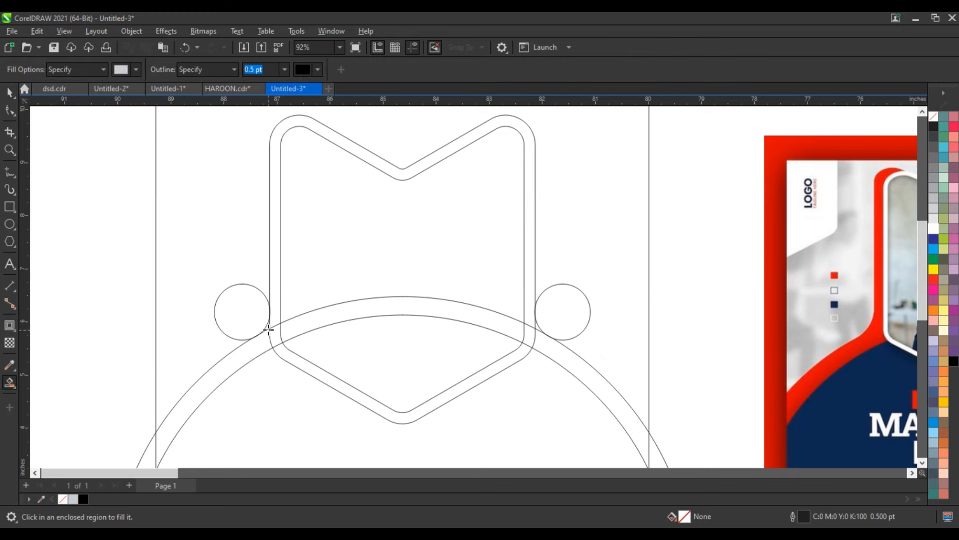
pyautogui.click(273, 320)
pyautogui.click(265, 338)
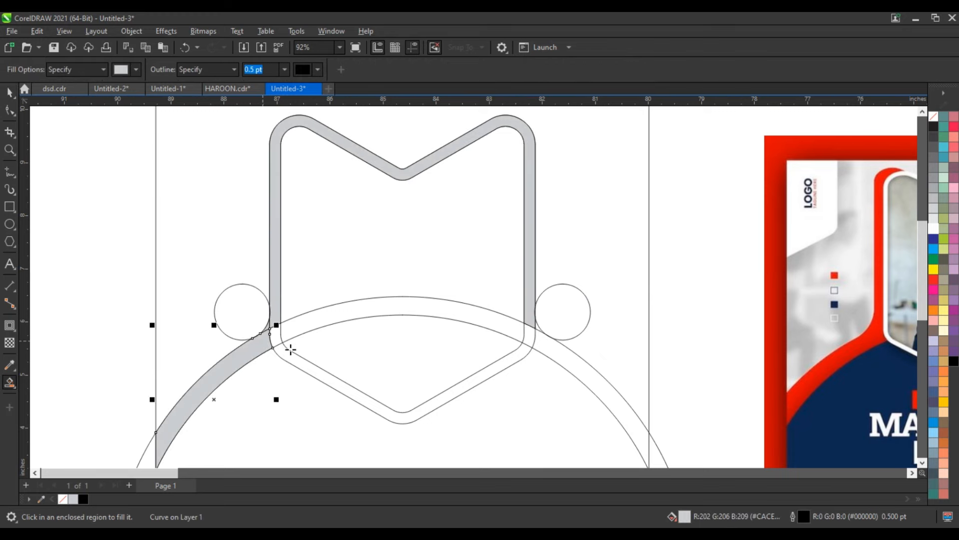
pyautogui.click(538, 328)
pyautogui.click(539, 345)
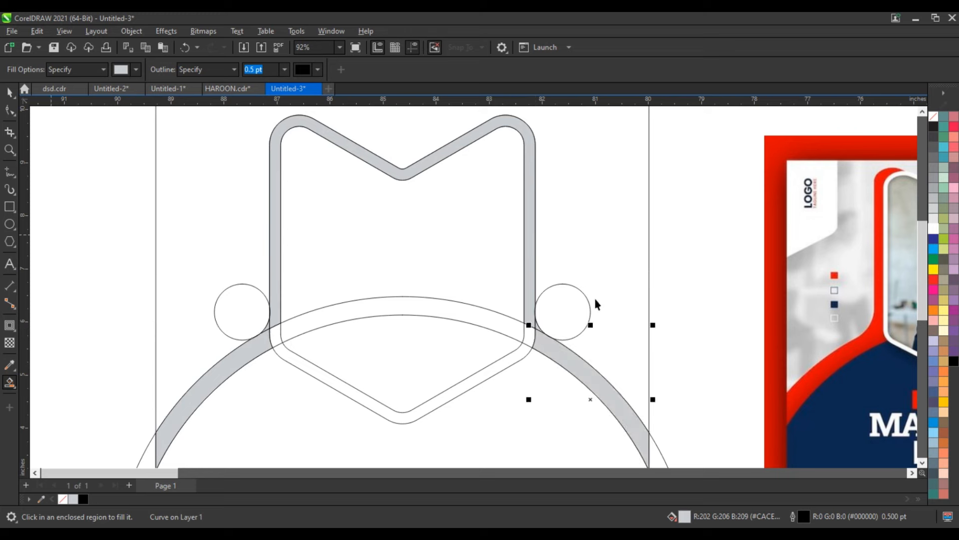
# Step: Weld the filled frame band, both corner gap pieces and both arc bands into a single shape
pyautogui.press('space')
pyautogui.click(666, 325)
pyautogui.moveTo(530, 349); pyautogui.dragTo(529, 349)
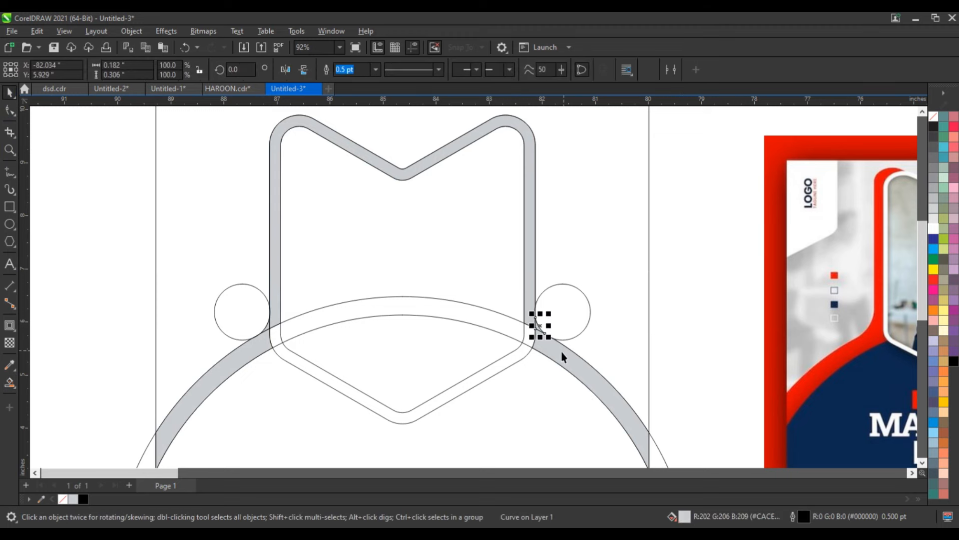
pyautogui.keyDown('shift'); pyautogui.click(561, 354); pyautogui.keyUp('shift')
pyautogui.keyDown('shift'); pyautogui.click(531, 269); pyautogui.keyUp('shift')
pyautogui.click(357, 71)
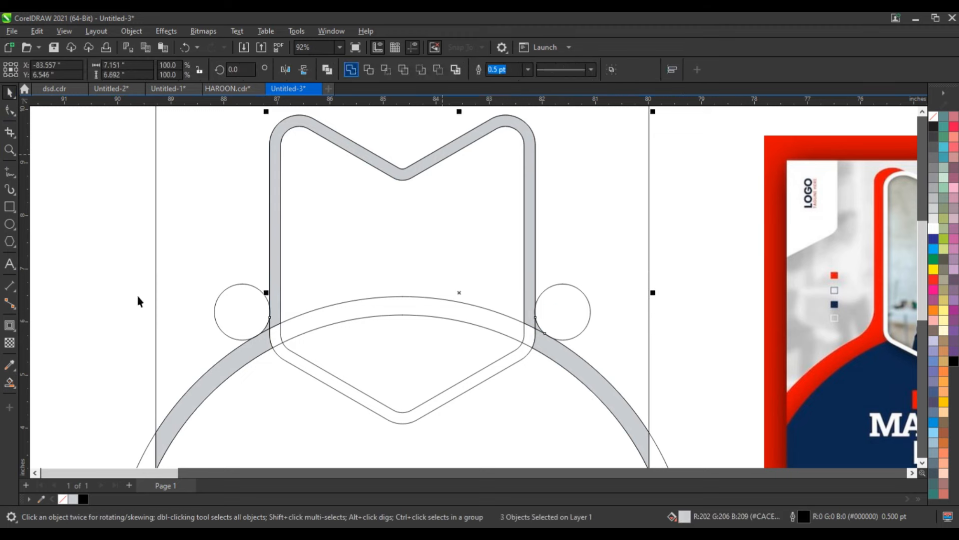
pyautogui.moveTo(86, 296); pyautogui.dragTo(279, 350)
pyautogui.click(269, 329)
pyautogui.click(93, 284)
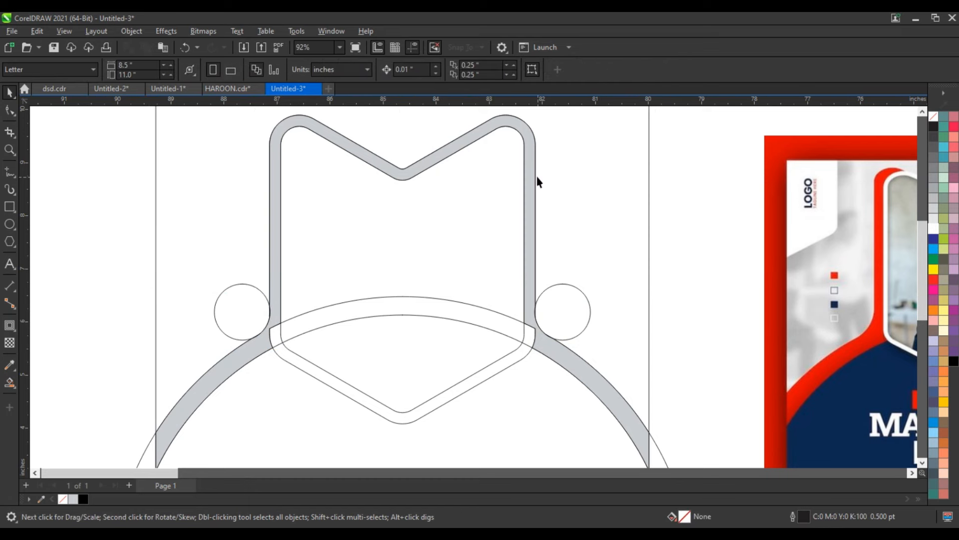
# Step: Fill the welded frame-and-arc shape red and delete the two combined small circles
pyautogui.click(535, 181)
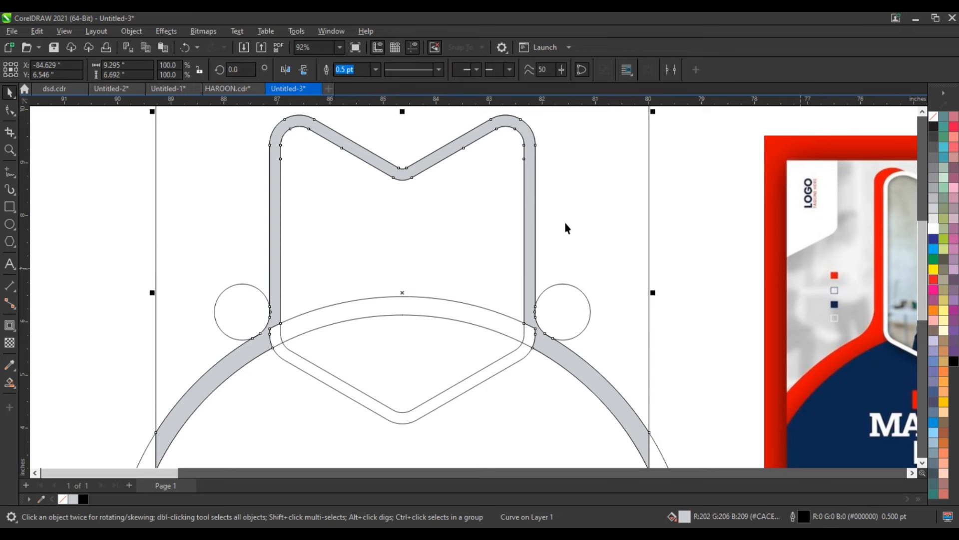
pyautogui.scroll(-2, 581, 228)
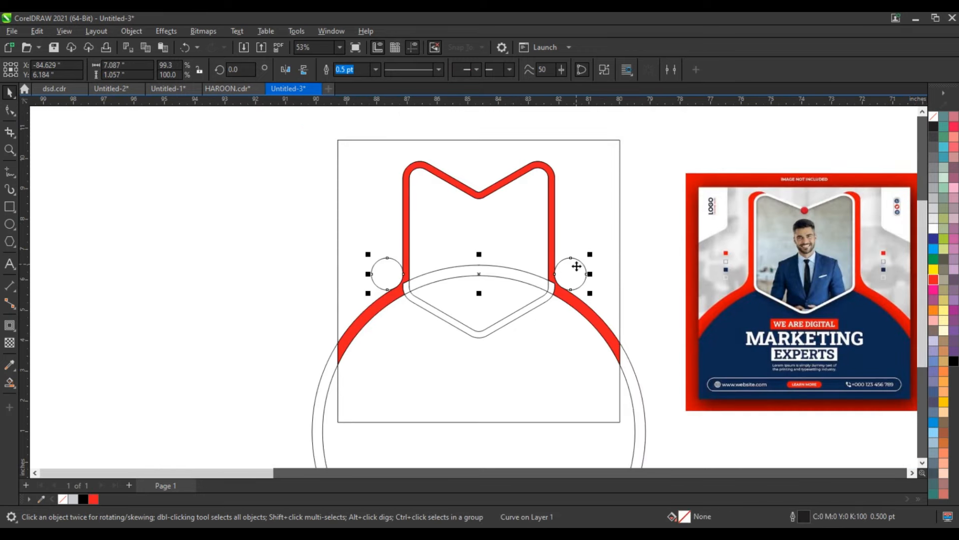
# Step: Fill the inner large circle with the navy blue sampled from the reference poster's background
pyautogui.click(624, 397)
pyautogui.click(624, 398)
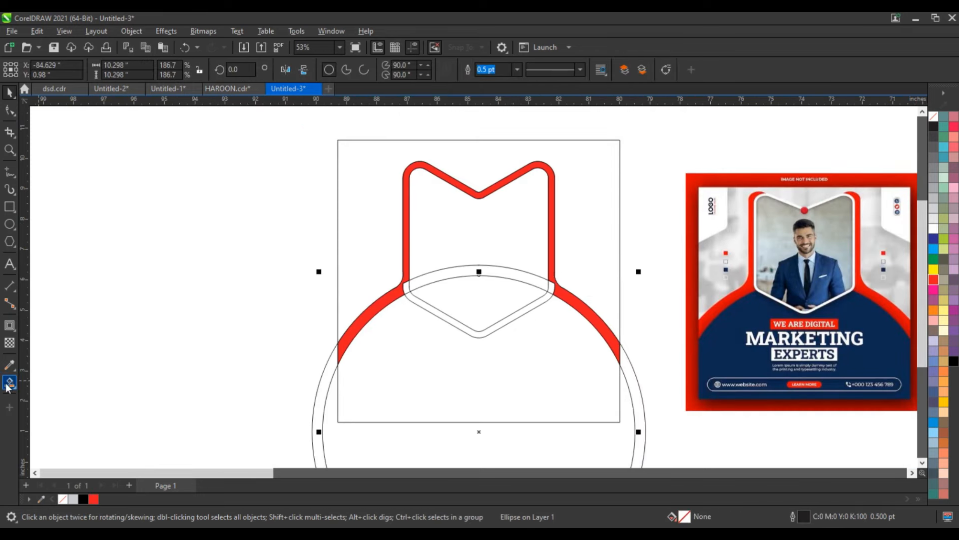
pyautogui.click(9, 367)
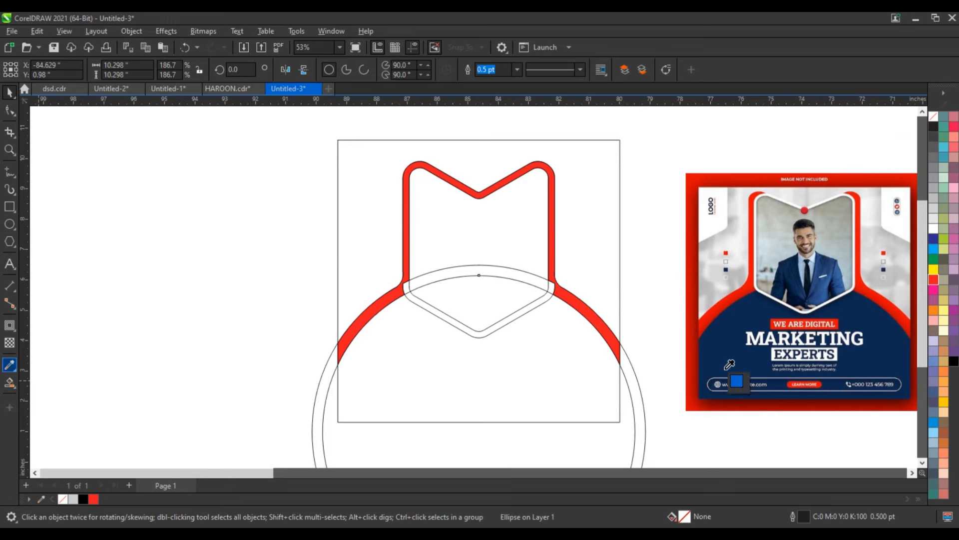
pyautogui.click(729, 374)
pyautogui.click(576, 383)
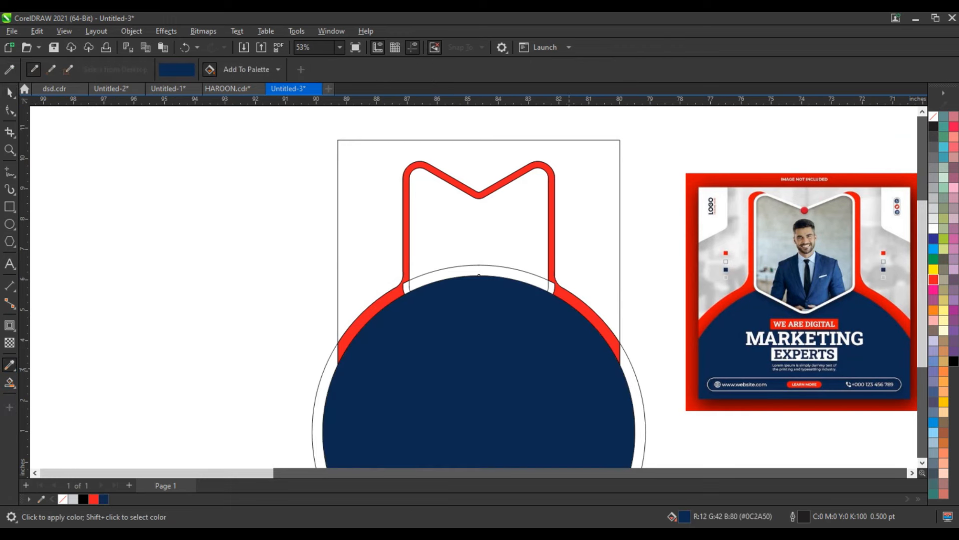
# Step: Delete the outer large circle, keeping the navy circle and the inner notched frame outline
pyautogui.click(9, 92)
pyautogui.click(527, 224)
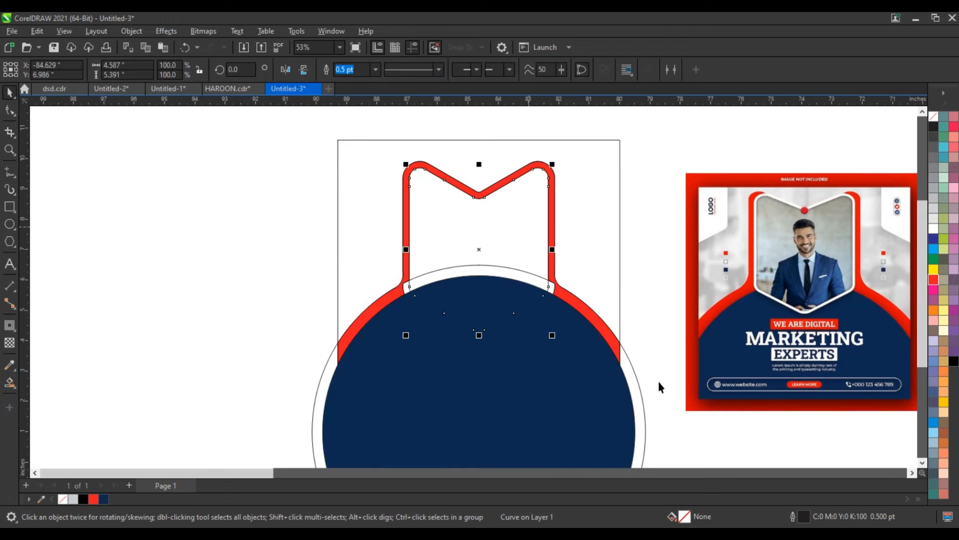
pyautogui.press('Delete')
pyautogui.click(530, 248)
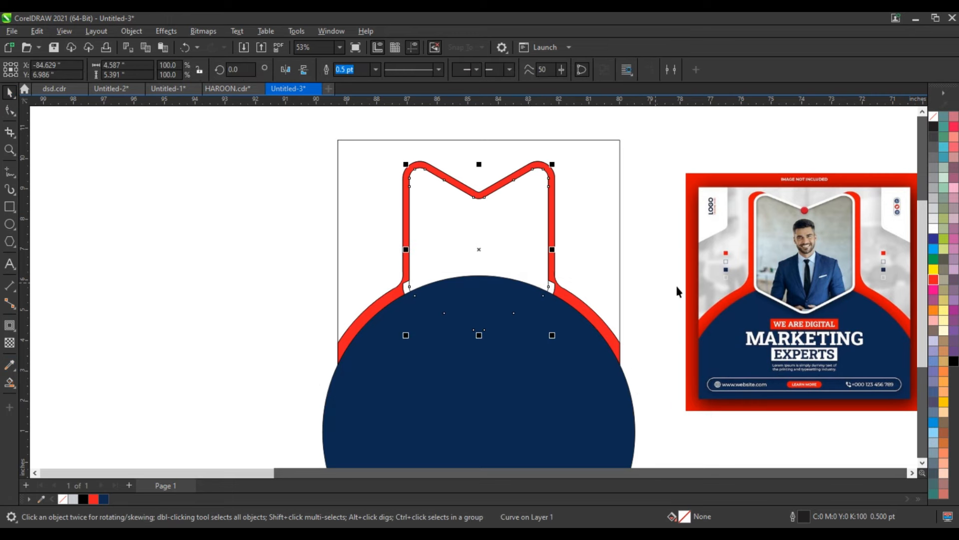
# Step: Smart Fill the two small gaps where the frame meets the navy circle and weld those pieces to the red shape
pyautogui.click(9, 383)
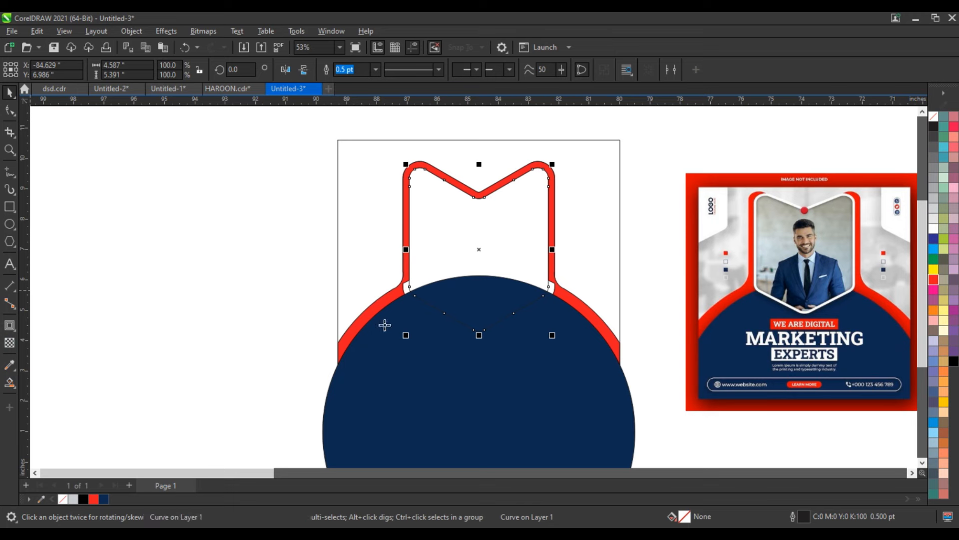
pyautogui.click(406, 287)
pyautogui.click(553, 288)
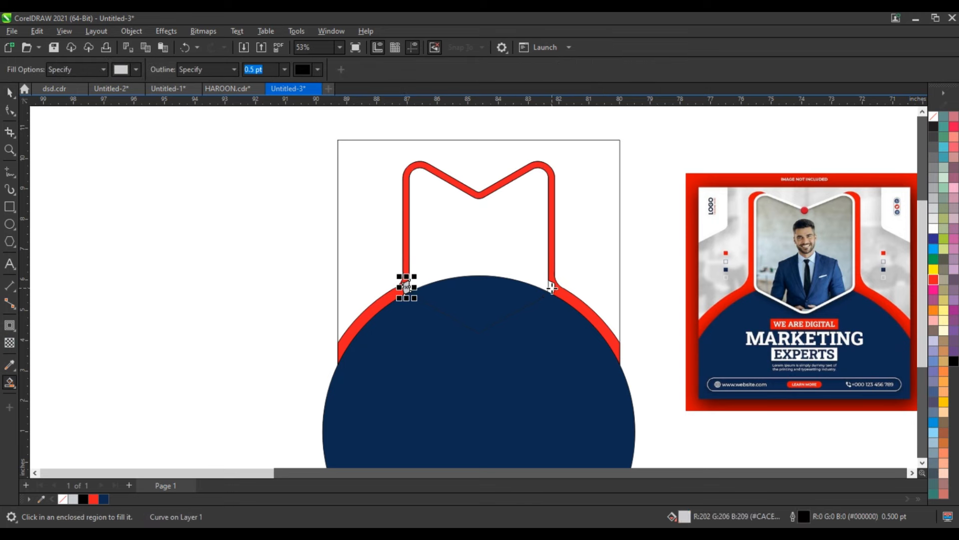
pyautogui.click(552, 288)
pyautogui.press('Escape')
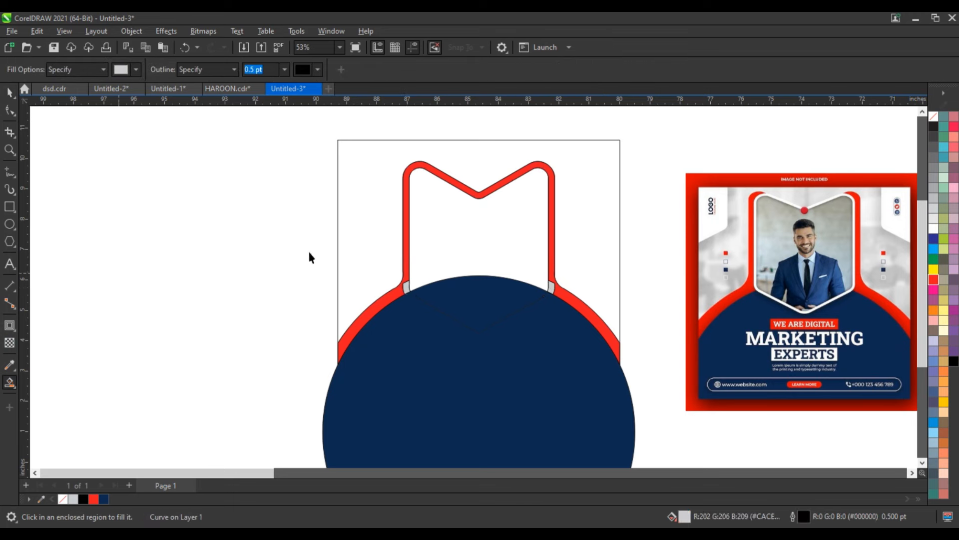
pyautogui.press('space')
pyautogui.moveTo(312, 253); pyautogui.dragTo(565, 309)
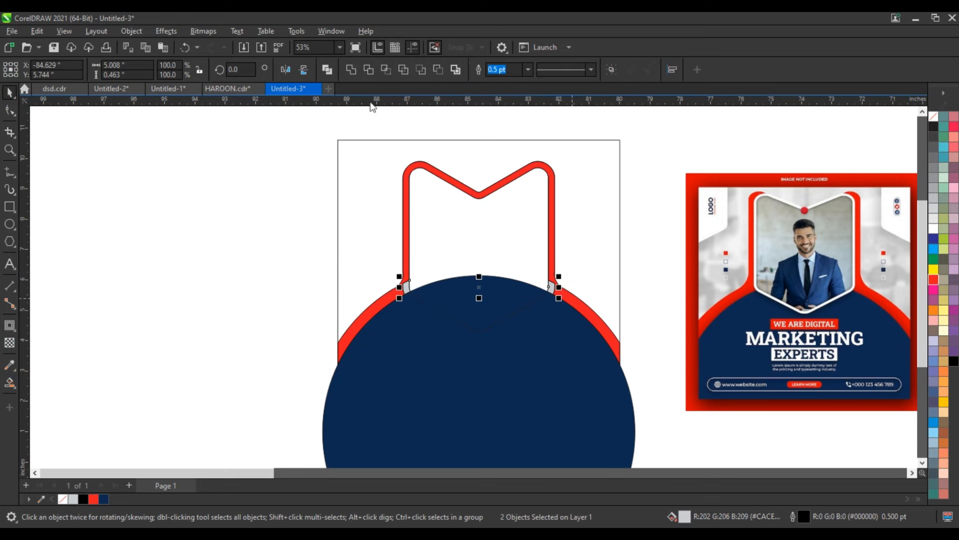
pyautogui.keyDown('shift'); pyautogui.click(527, 165); pyautogui.keyUp('shift')
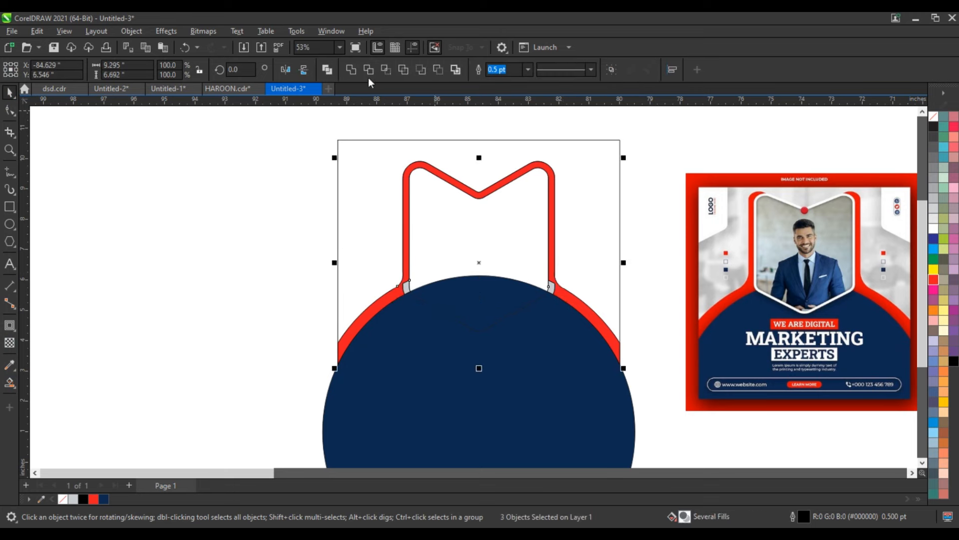
# Step: Fill the inner notched photo frame with 10% black and give it a 4 pt white outline
pyautogui.click(503, 317)
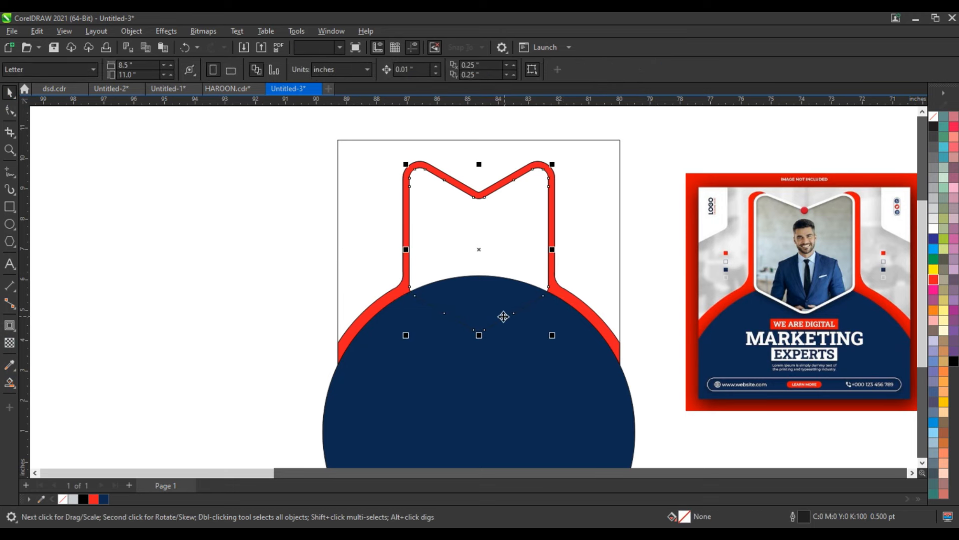
pyautogui.click(934, 229)
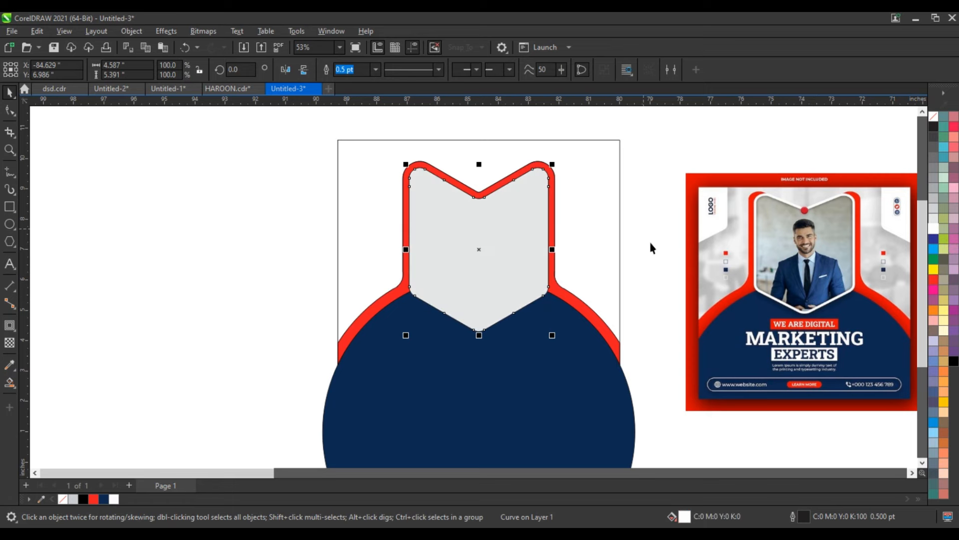
pyautogui.click(933, 219)
pyautogui.click(377, 73)
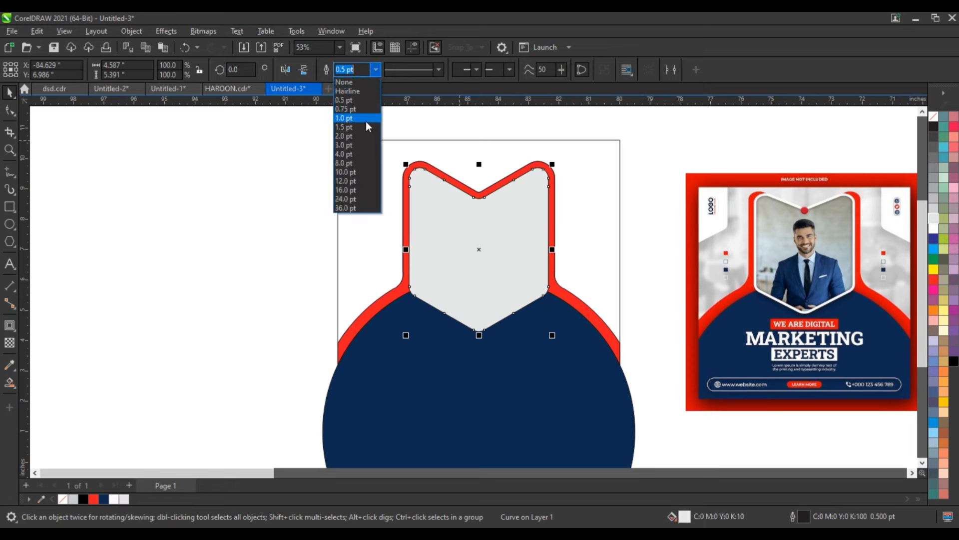
pyautogui.click(352, 152)
pyautogui.rightClick(934, 234)
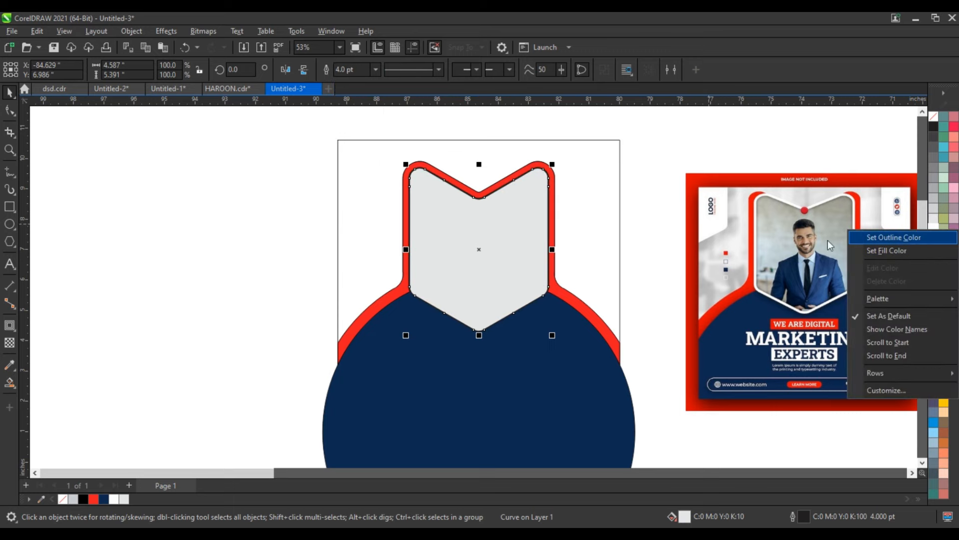
pyautogui.click(922, 240)
pyautogui.click(639, 225)
# Step: Move the blurred grey image over the poster, send it to the back and enlarge it to about 10.3 by 9 inches
pyautogui.scroll(-2, 316, 279)
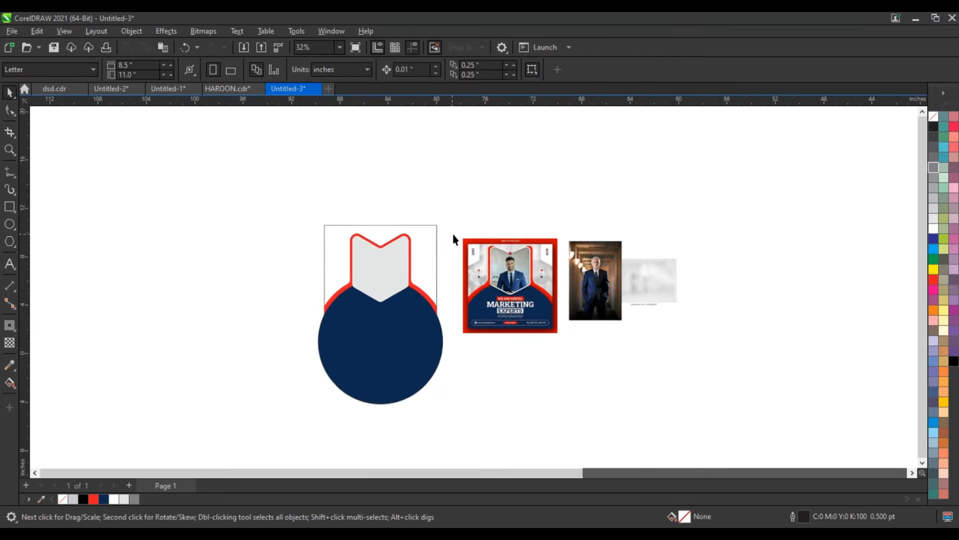
pyautogui.moveTo(283, 201); pyautogui.dragTo(684, 445)
pyautogui.hotkey('shift', 'F2')
pyautogui.moveTo(793, 230); pyautogui.dragTo(235, 156)
pyautogui.moveTo(262, 201); pyautogui.dragTo(378, 344)
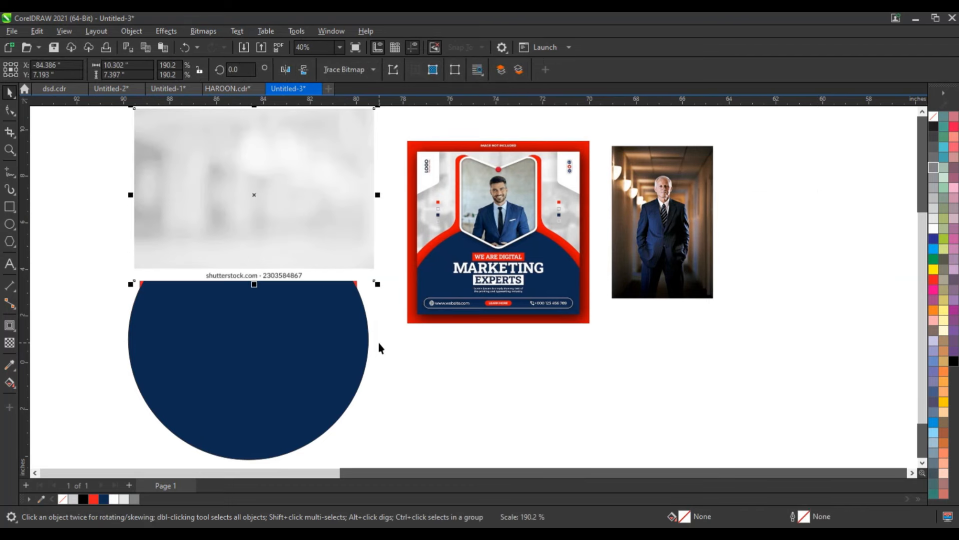
pyautogui.hotkey('shift', 'pagedown')
pyautogui.moveTo(254, 289); pyautogui.dragTo(241, 325)
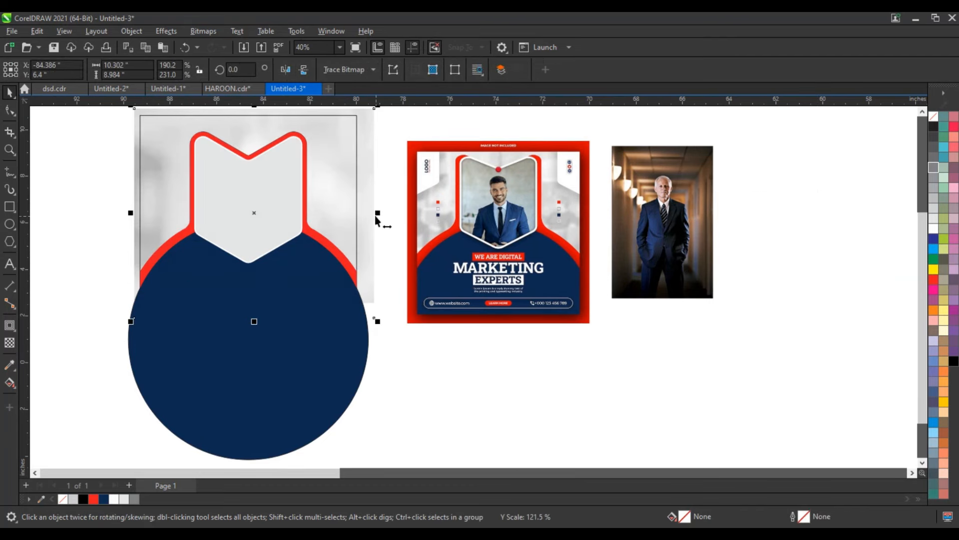
# Step: PowerClip the blurred grey background image inside the square base
pyautogui.rightClick(376, 216)
pyautogui.click(423, 345)
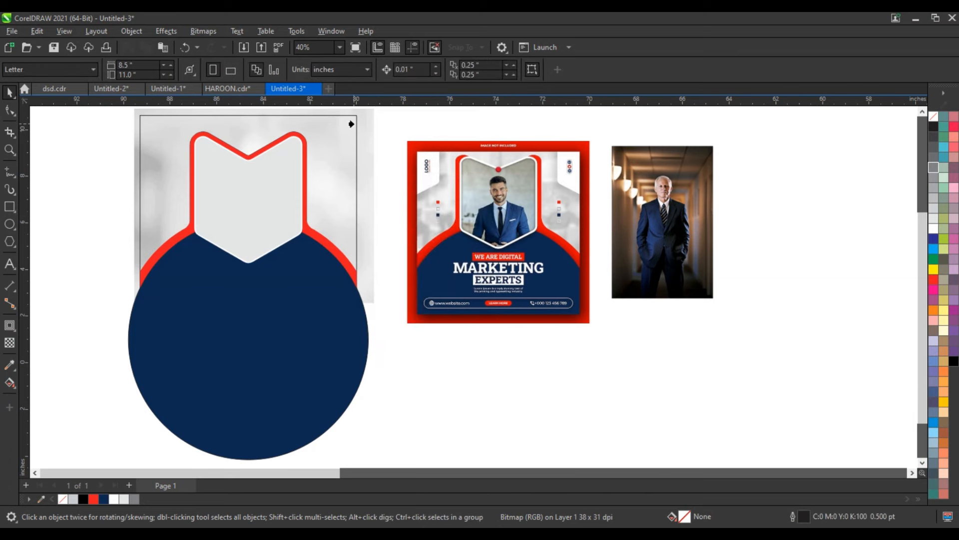
pyautogui.click(352, 124)
# Step: Increase the photo frame's white outline width to 8 pt and accept the Outline Pen settings
pyautogui.click(285, 157)
pyautogui.click(365, 74)
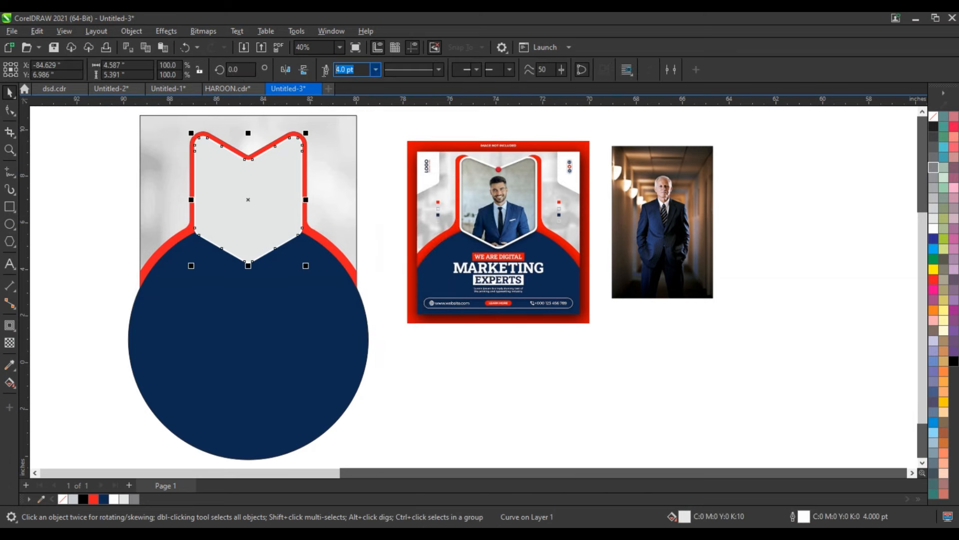
pyautogui.write('8')
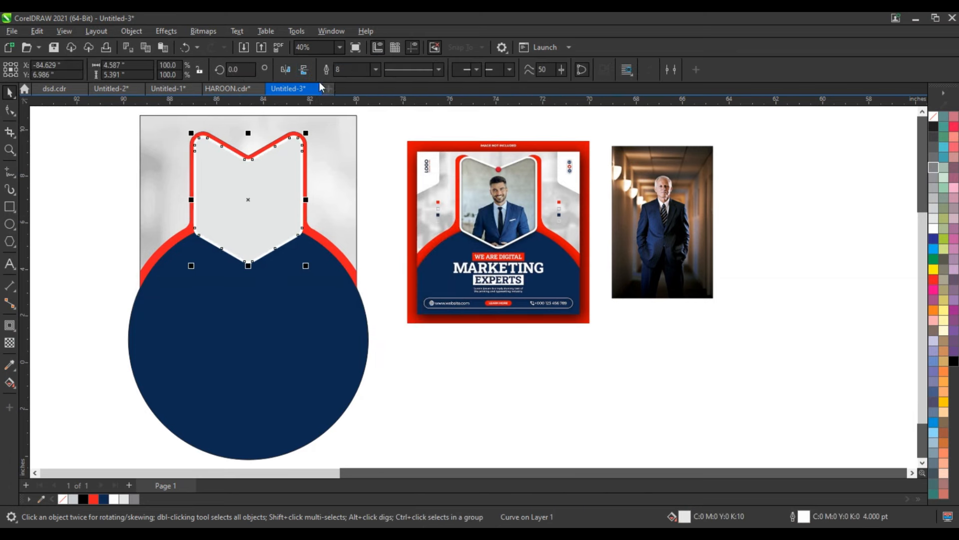
pyautogui.press('Return')
pyautogui.hotkey('shift', 'F2')
pyautogui.press('F12')
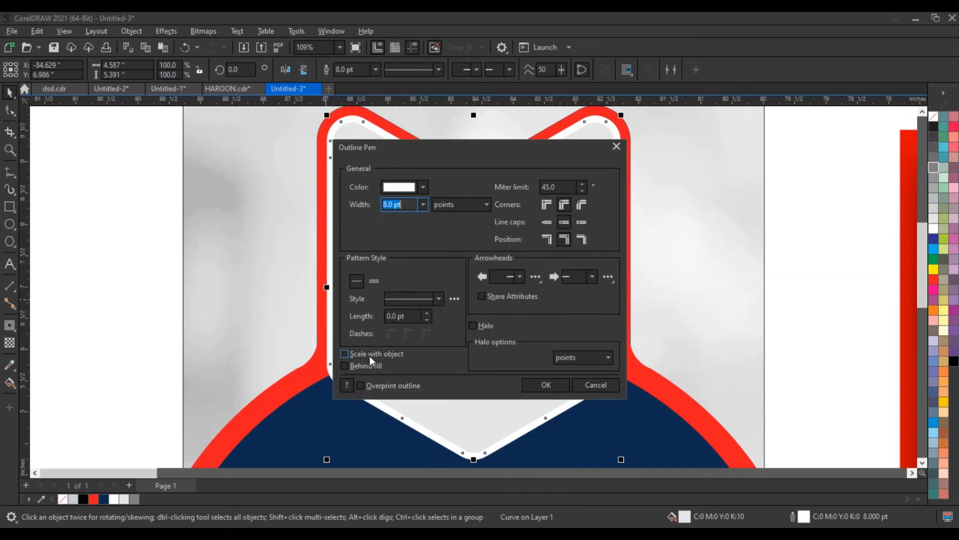
pyautogui.click(556, 385)
pyautogui.scroll(-4, 500, 350)
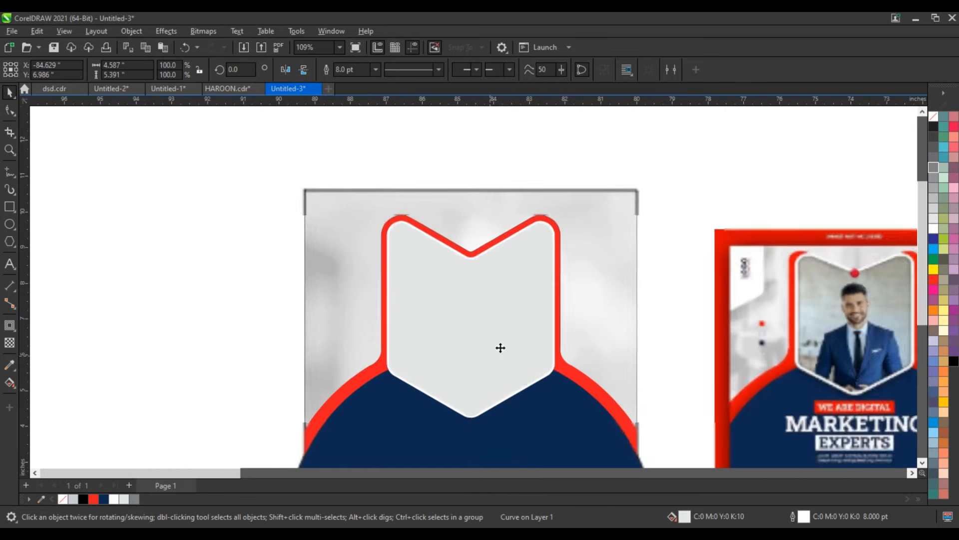
pyautogui.scroll(-1, 266, 230)
pyautogui.click(229, 300)
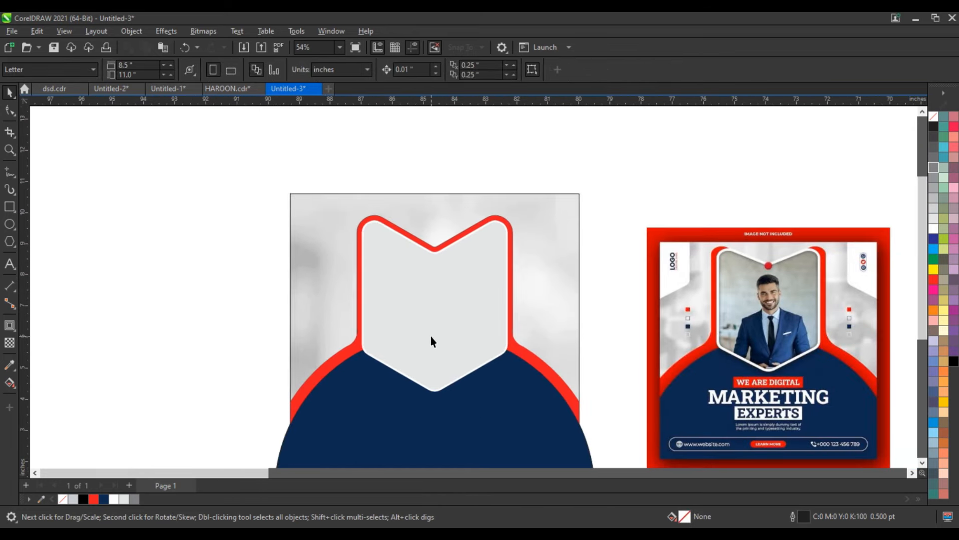
# Step: Place white, outline-free copies of the photo frame shape over both upper corners of the square and select the two copies
pyautogui.moveTo(431, 336); pyautogui.dragTo(257, 232)
pyautogui.click(933, 229)
pyautogui.rightClick(932, 119)
pyautogui.click(894, 124)
pyautogui.rightClick(256, 232)
pyautogui.keyDown('shift'); pyautogui.click(594, 231); pyautogui.keyUp('shift')
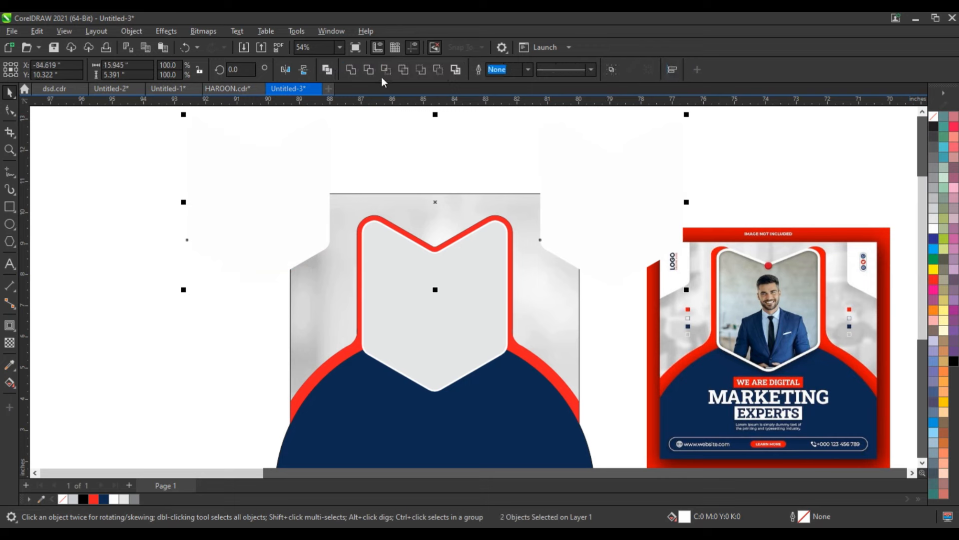
# Step: PowerClip the two white corner panels inside the square base
pyautogui.click(345, 69)
pyautogui.rightClick(338, 212)
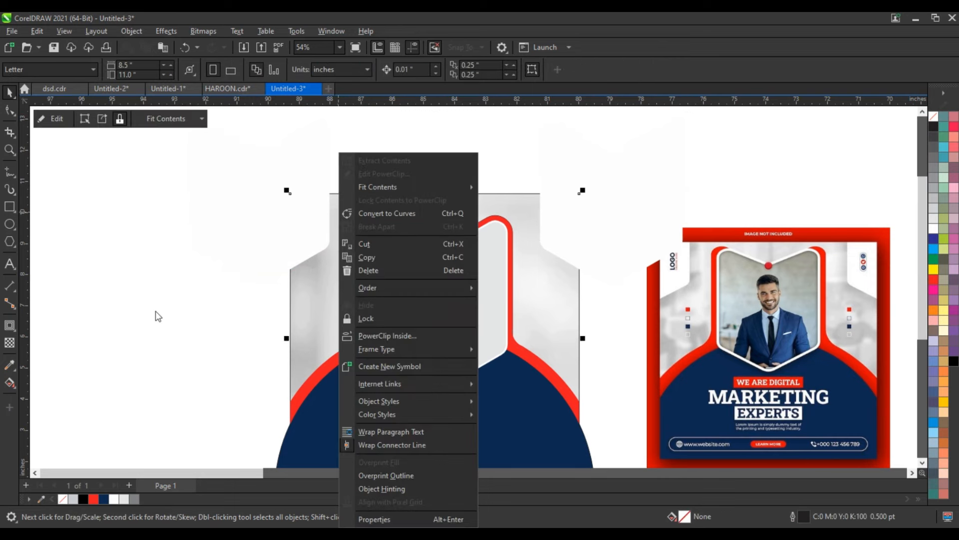
pyautogui.click(281, 229)
pyautogui.rightClick(281, 229)
pyautogui.click(320, 317)
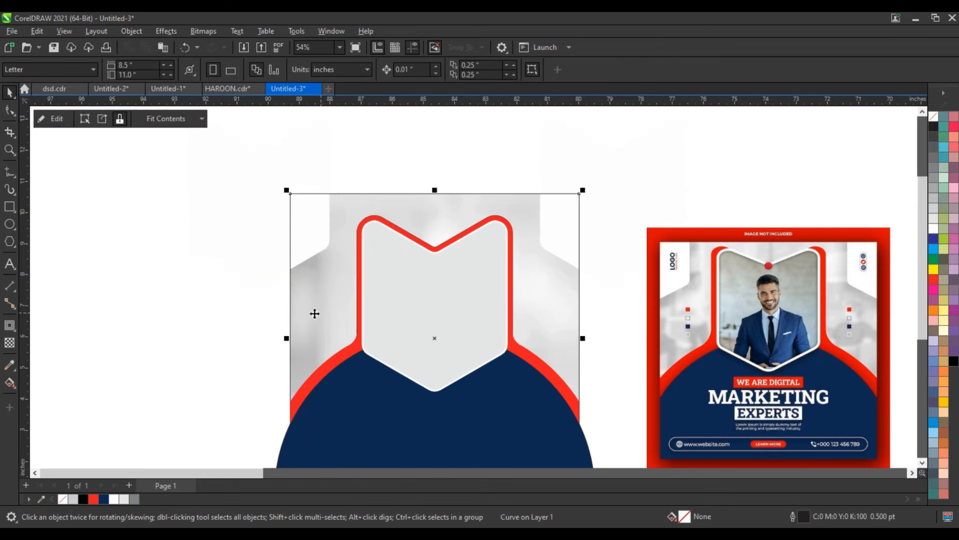
pyautogui.click(315, 315)
pyautogui.scroll(-1, 150, 256)
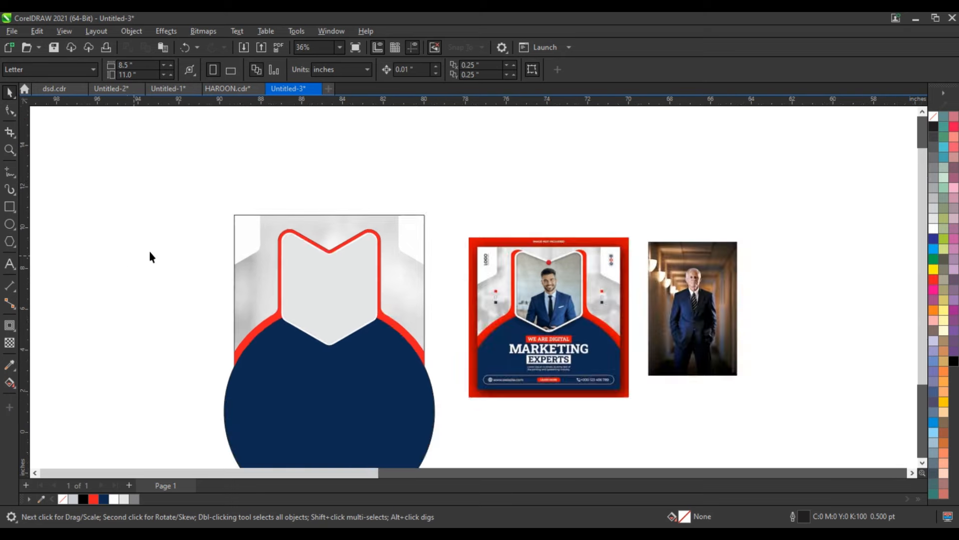
# Step: PowerClip the photo of the man in the dark suit inside the light grey photo frame
pyautogui.rightClick(683, 324)
pyautogui.click(720, 329)
pyautogui.click(413, 286)
# Step: Edit the photo frame's PowerClip contents, enlarging the photo to about 5 by 7.5 inches and centring the man in the frame
pyautogui.rightClick(354, 225)
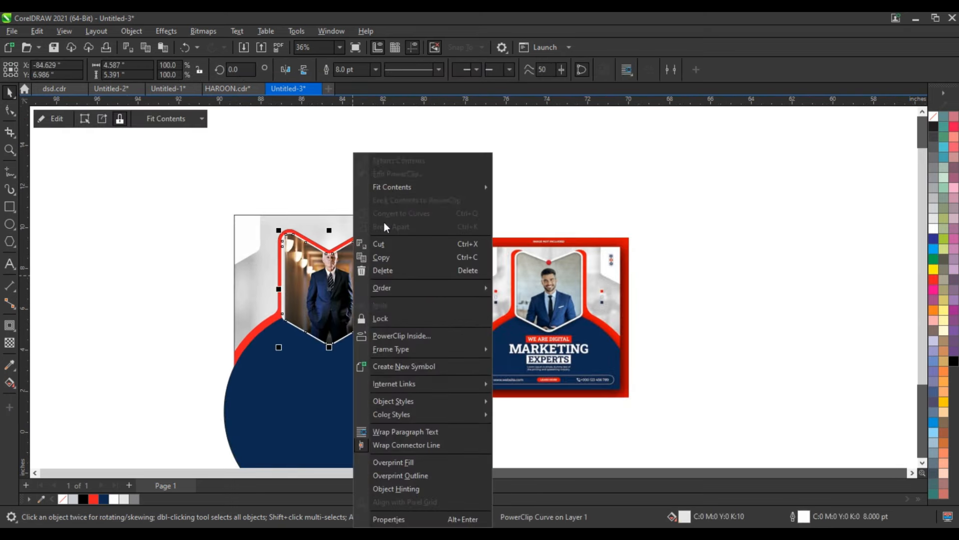
pyautogui.click(399, 174)
pyautogui.moveTo(344, 275); pyautogui.dragTo(343, 292)
pyautogui.moveTo(380, 235); pyautogui.dragTo(398, 234)
pyautogui.click(55, 119)
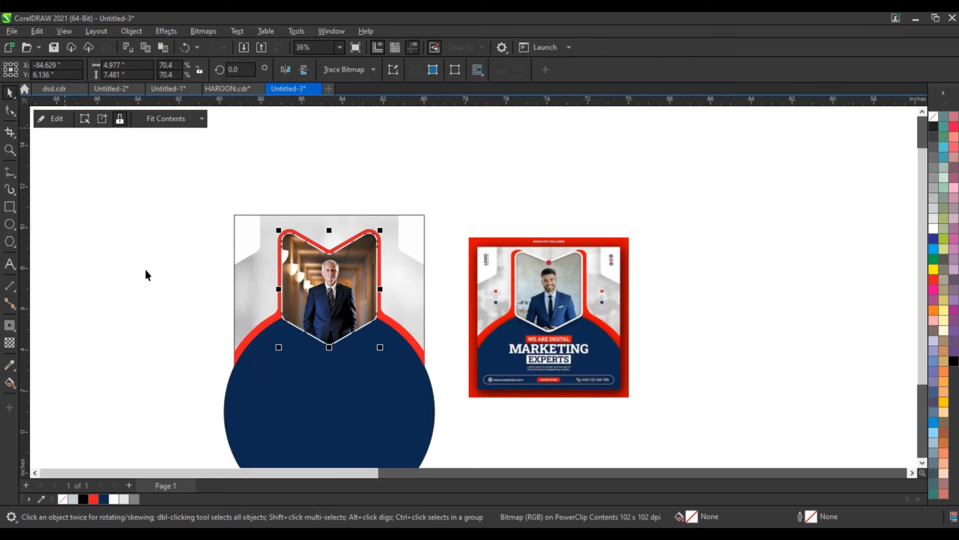
# Step: PowerClip the navy circle and the red shape behind it inside the square base, and clear the selection
pyautogui.click(378, 390)
pyautogui.keyDown('shift'); pyautogui.click(406, 330); pyautogui.keyUp('shift')
pyautogui.rightClick(406, 329)
pyautogui.click(430, 347)
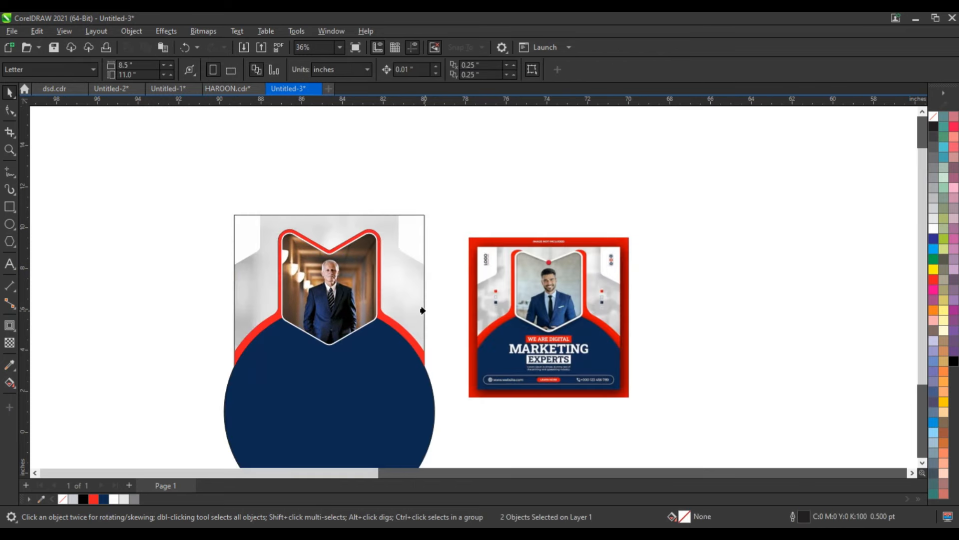
pyautogui.click(422, 310)
pyautogui.press('Escape')
# Step: Examine the finished poster beside the reference design in a full-screen preview
pyautogui.press('F4')
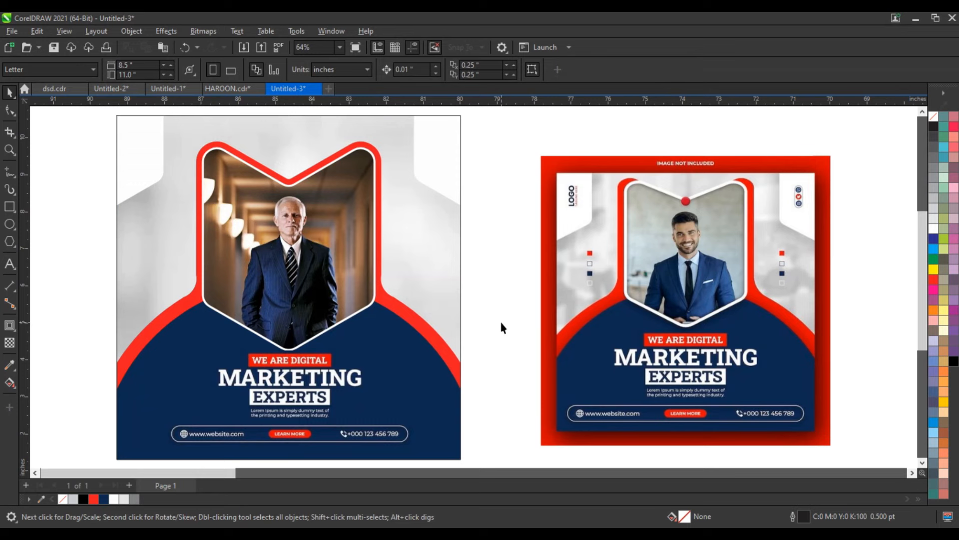
pyautogui.press('F9')
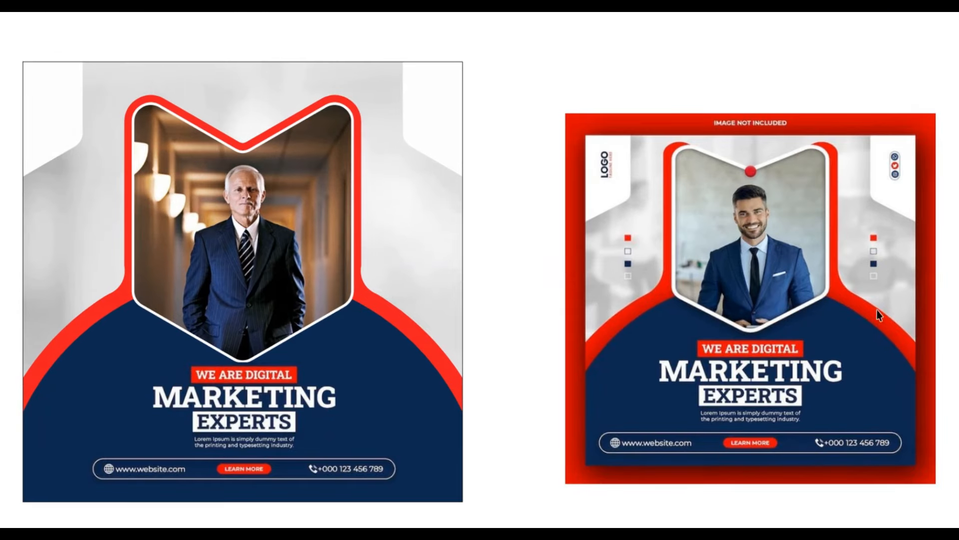